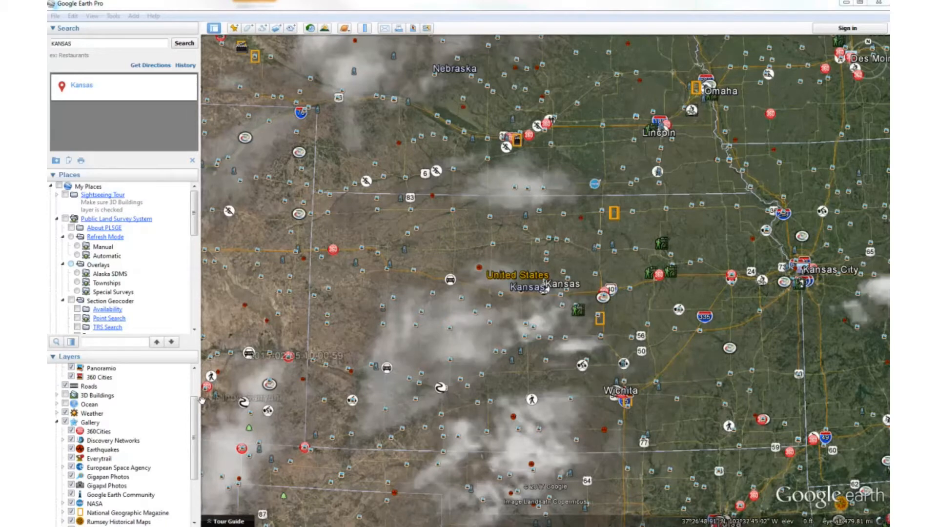
Turn off the Weather, Gallery, Roads, Photos and Places layers so that only Borders and Labels stays on.
left_click(66, 414)
left_click(65, 422)
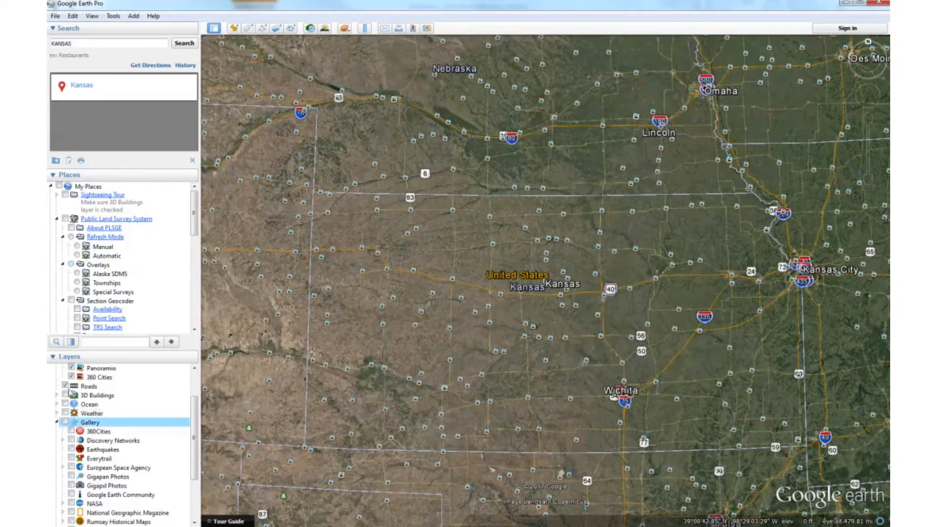
left_click(65, 386)
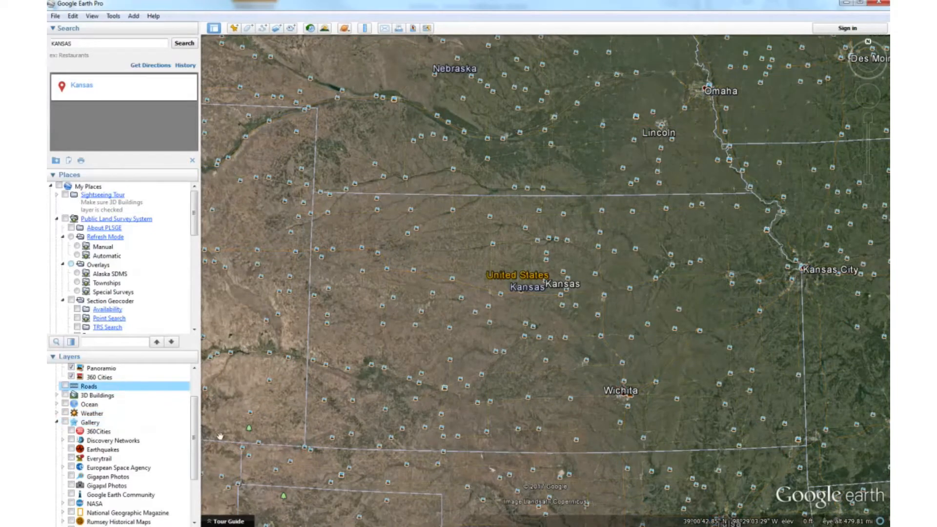
scroll(195, 437, "up", 2)
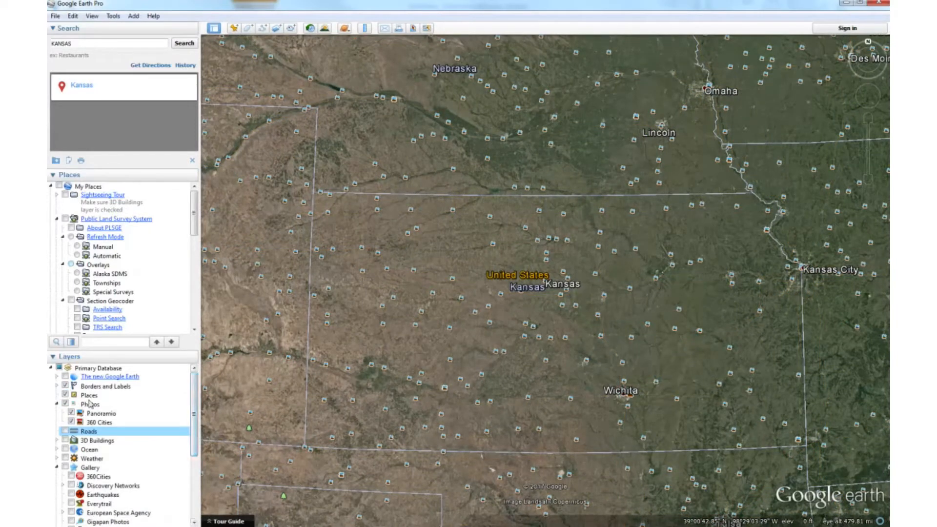
left_click(66, 403)
left_click(66, 395)
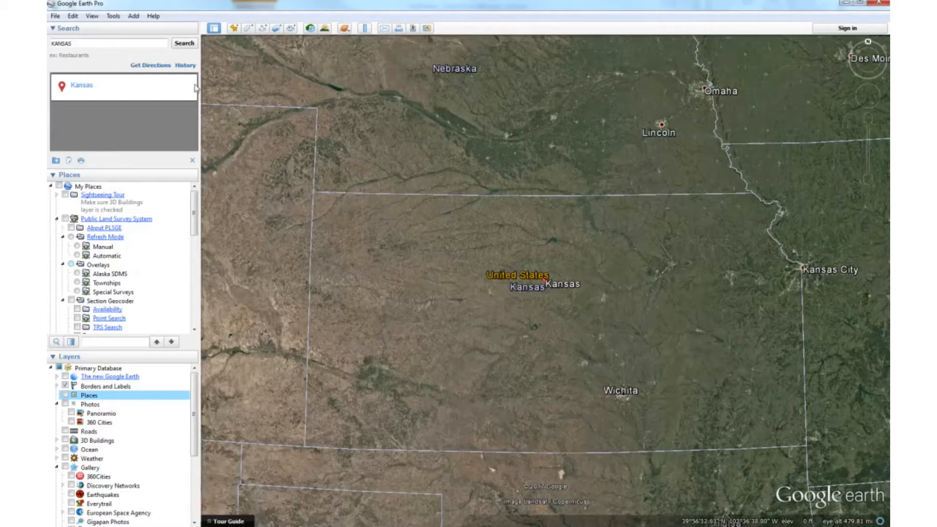
Set the latitude and longitude display to Decimal Degrees in the 3D view options.
left_click(151, 45)
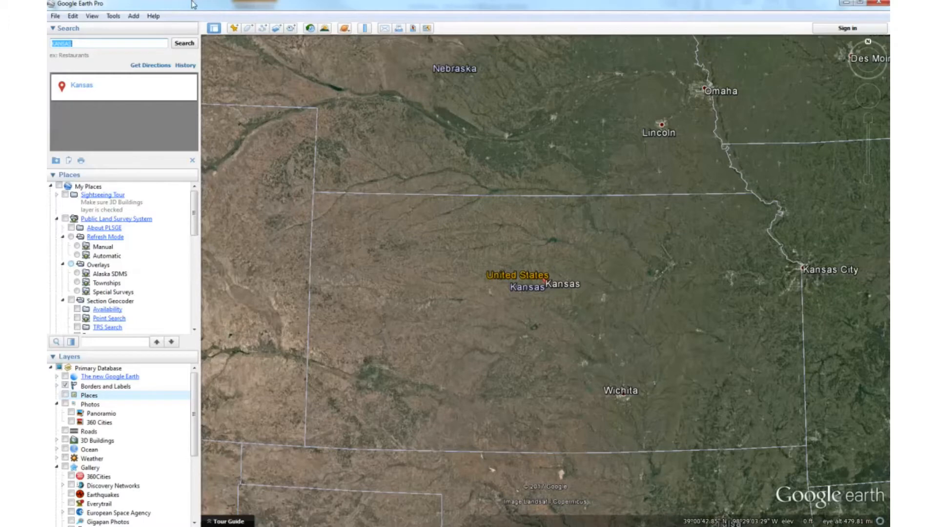
left_click(113, 16)
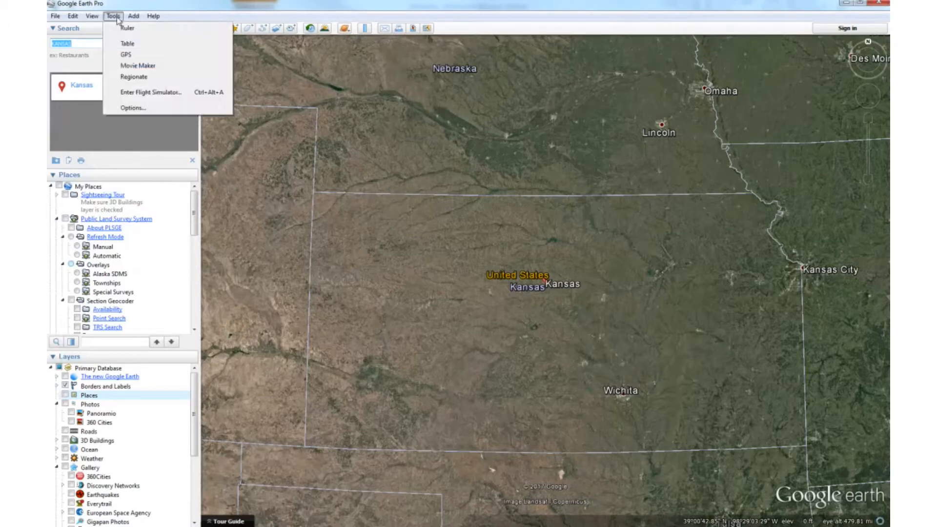
left_click(143, 108)
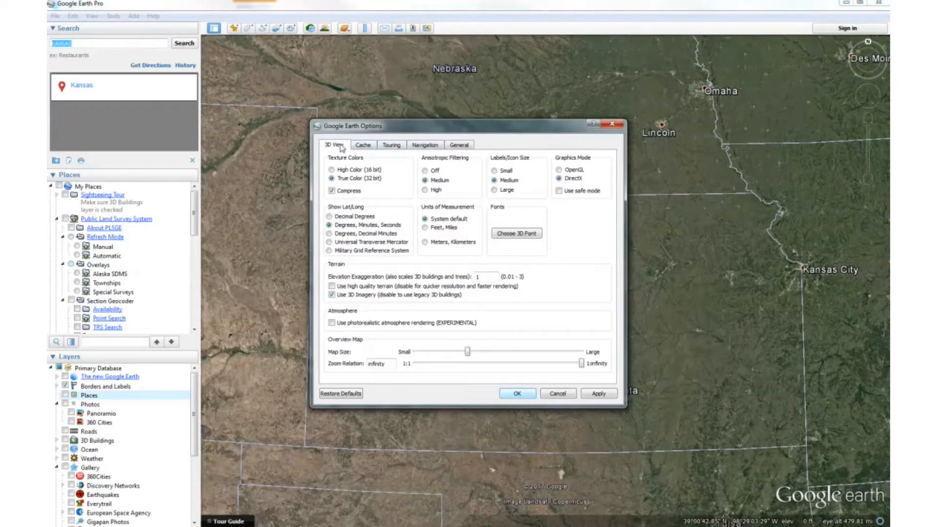
left_click(330, 216)
left_click(517, 394)
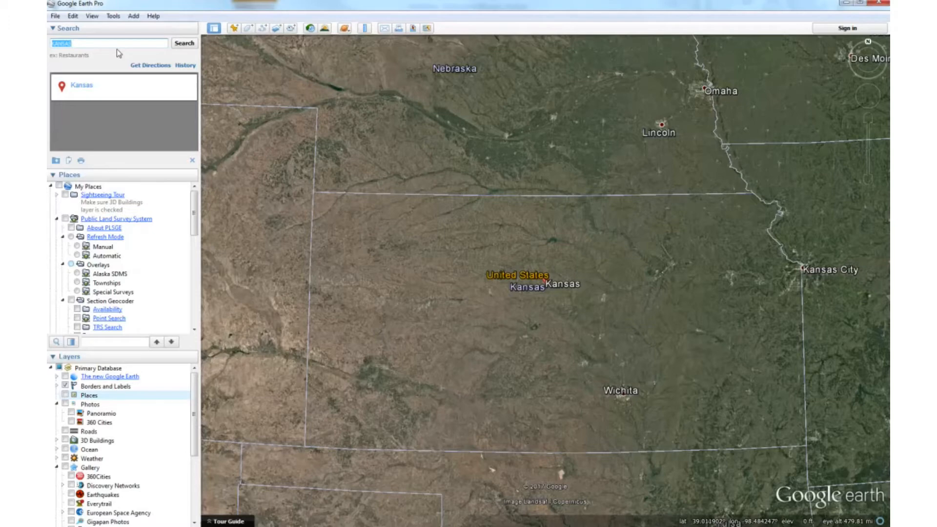
Search for the coordinates 37.497175 -95.167037 and look over the river bends around that location.
type("37.")
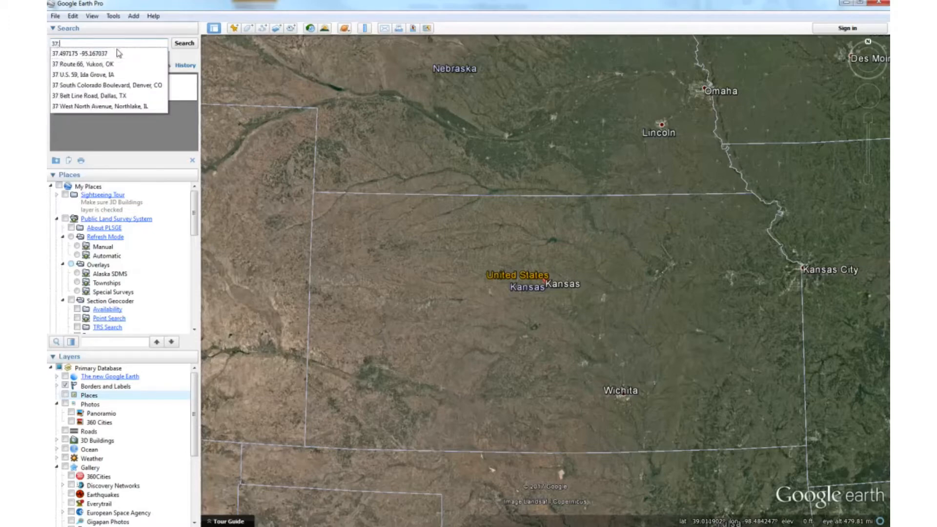
type("4971")
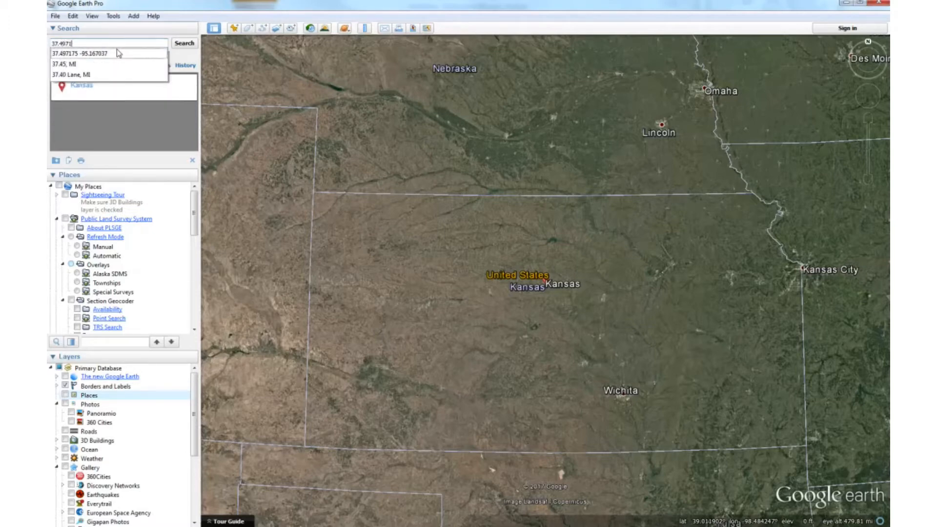
type("75 -95.16703")
type("703")
key("Return")
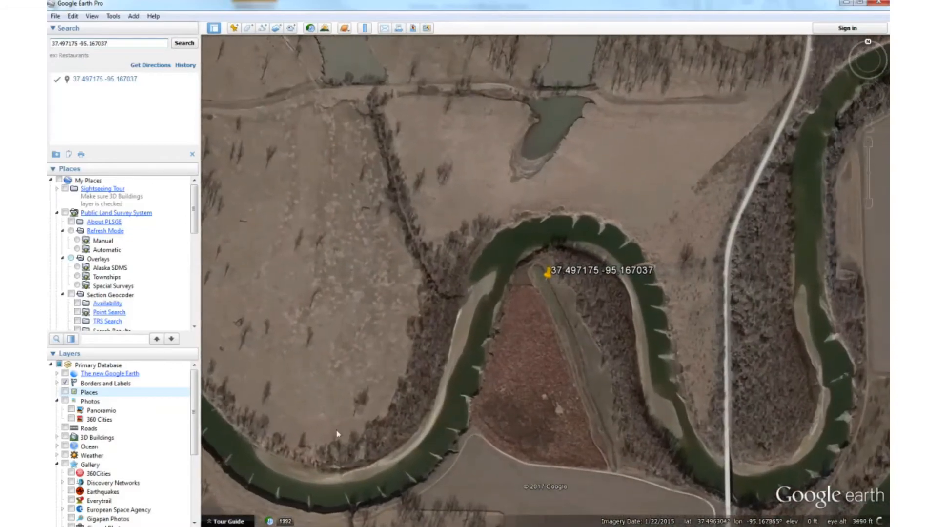
left_click_drag(258, 429, 374, 304)
left_click_drag(659, 202, 557, 217)
scroll(462, 193, "down", 2)
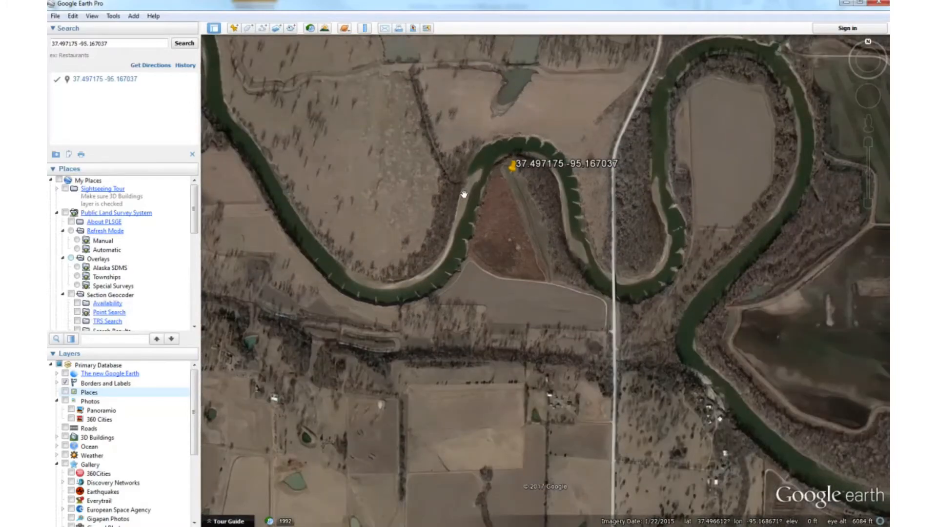
scroll(521, 247, "down", 2)
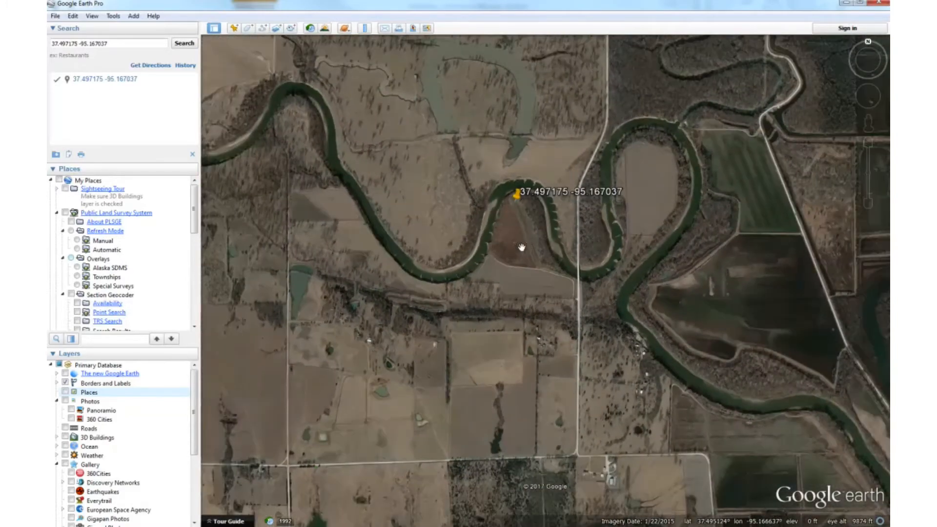
scroll(521, 247, "down", 2)
scroll(525, 213, "down", 2)
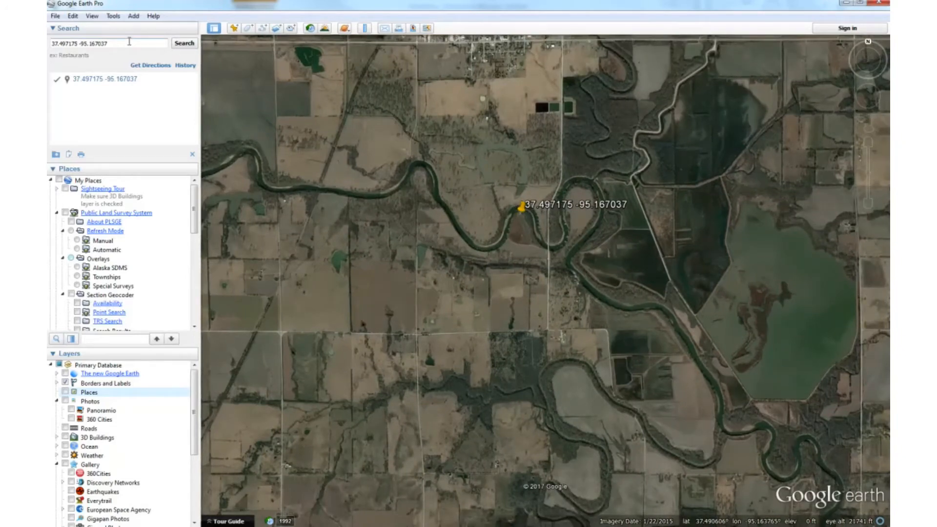
Search for KANSAS and bring the southeastern counties of the state into view.
left_click_drag(129, 42, 59, 43)
left_click_drag(129, 48, 48, 45)
type("KANSAS")
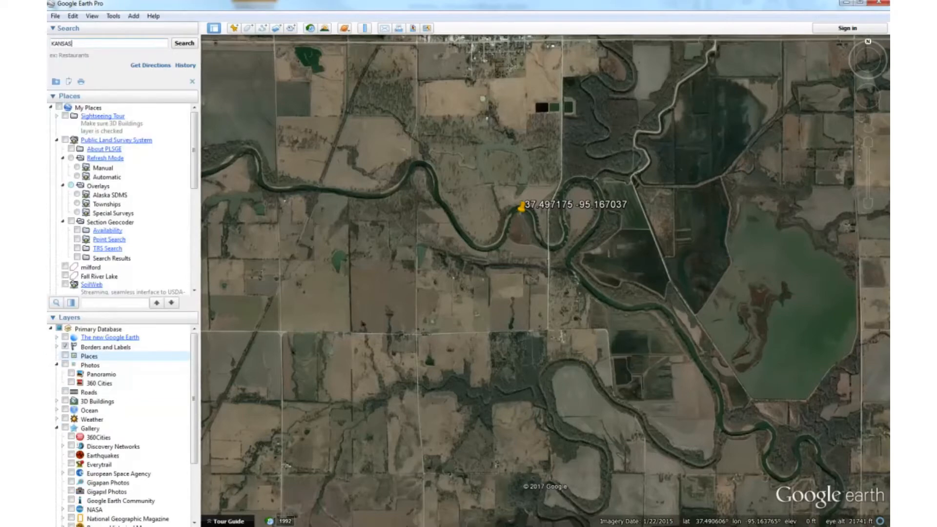
key("Return")
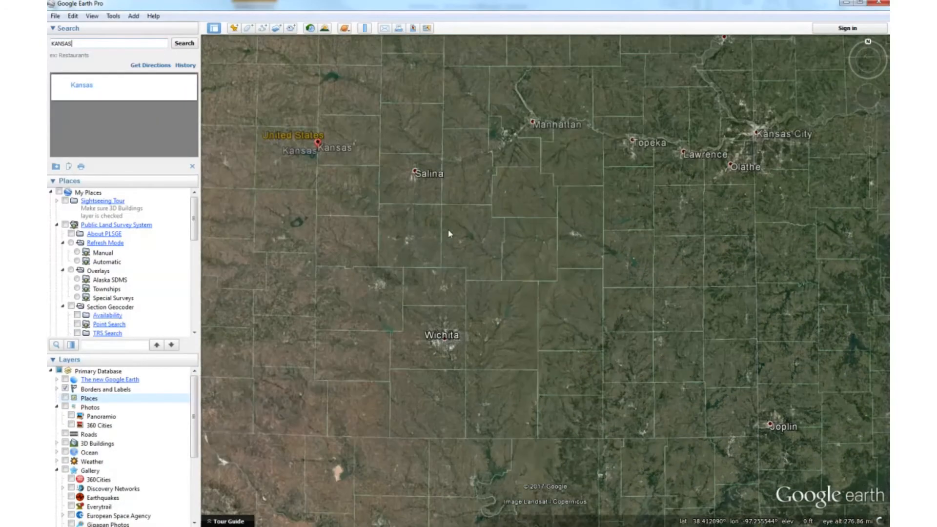
scroll(588, 262, "up", 3)
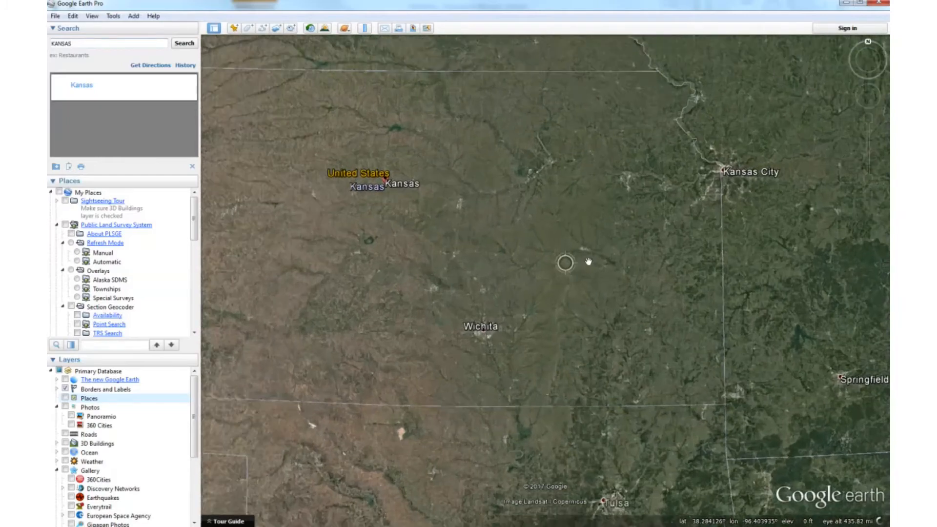
scroll(589, 263, "up", 1)
left_click_drag(661, 334, 592, 294)
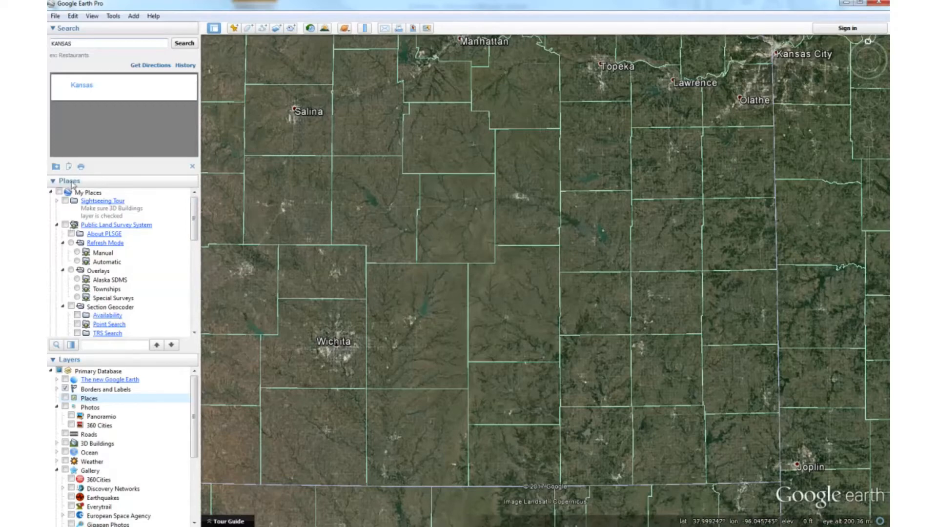
Show the Public Land Survey System with its Townships overlay and examine the township and range grid west of Yates Center.
left_click(66, 225)
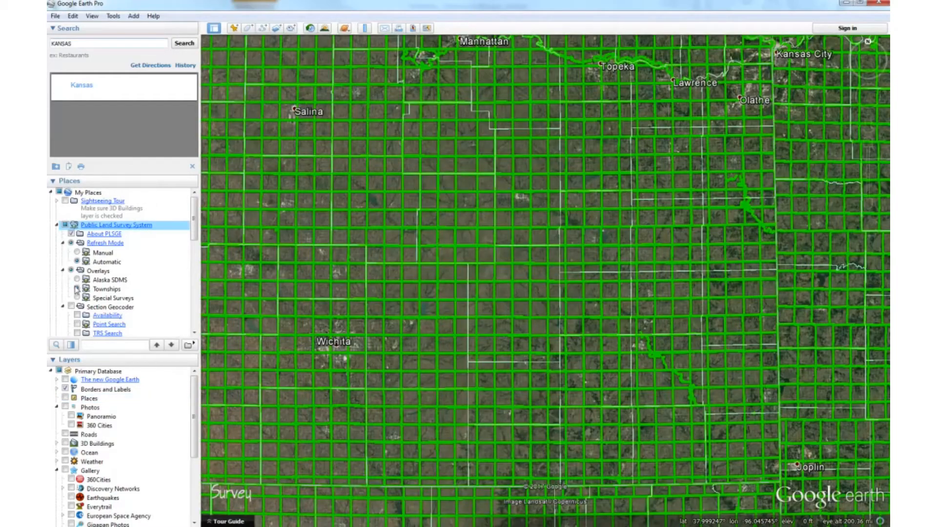
left_click(77, 289)
scroll(564, 299, "up", 3)
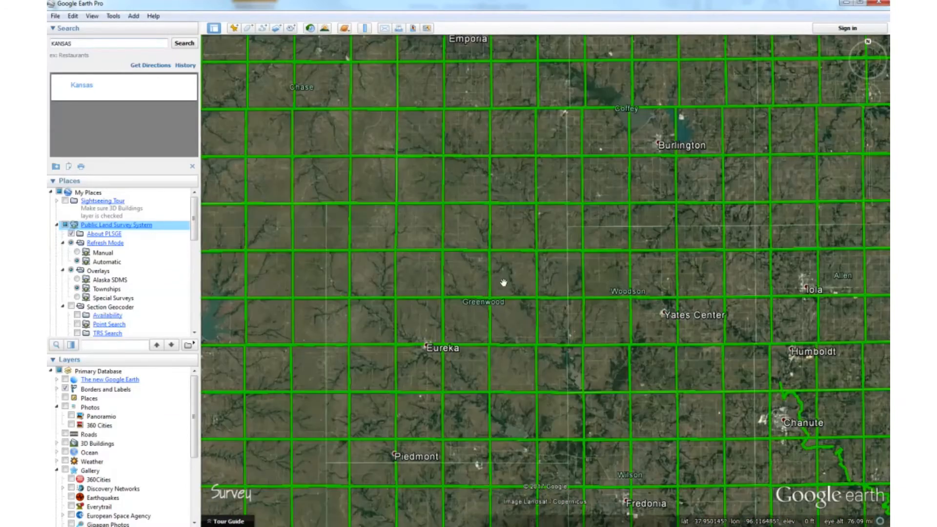
scroll(503, 282, "up", 2)
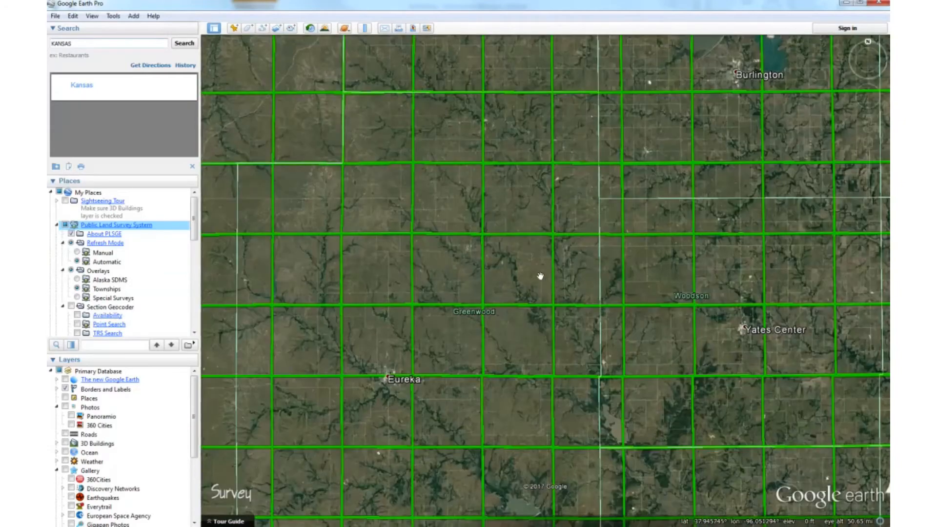
scroll(540, 276, "up", 2)
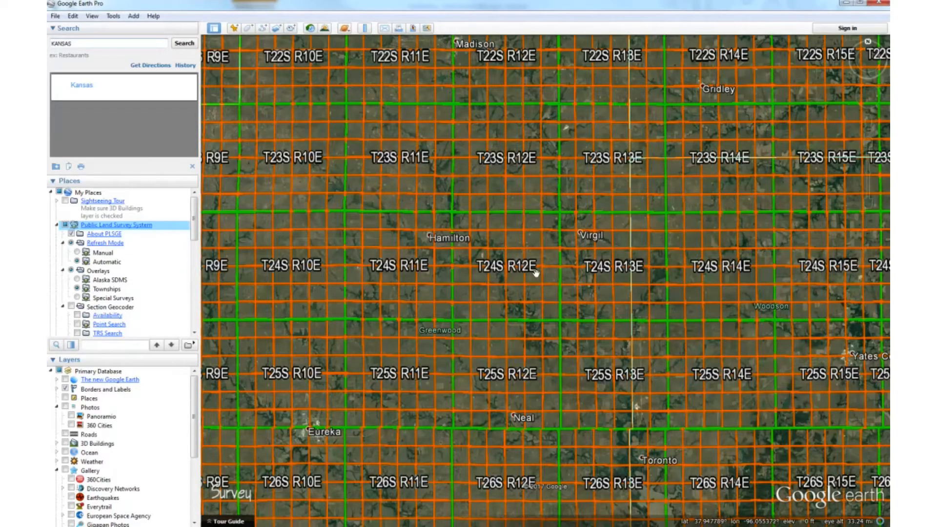
left_click_drag(628, 291, 536, 240)
left_click_drag(604, 266, 534, 270)
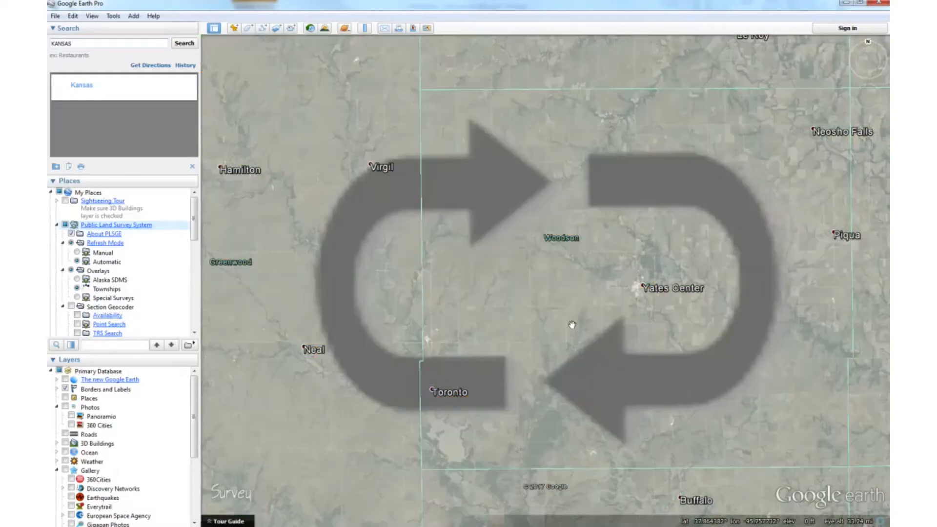
scroll(563, 320, "up", 3)
scroll(621, 340, "up", 2)
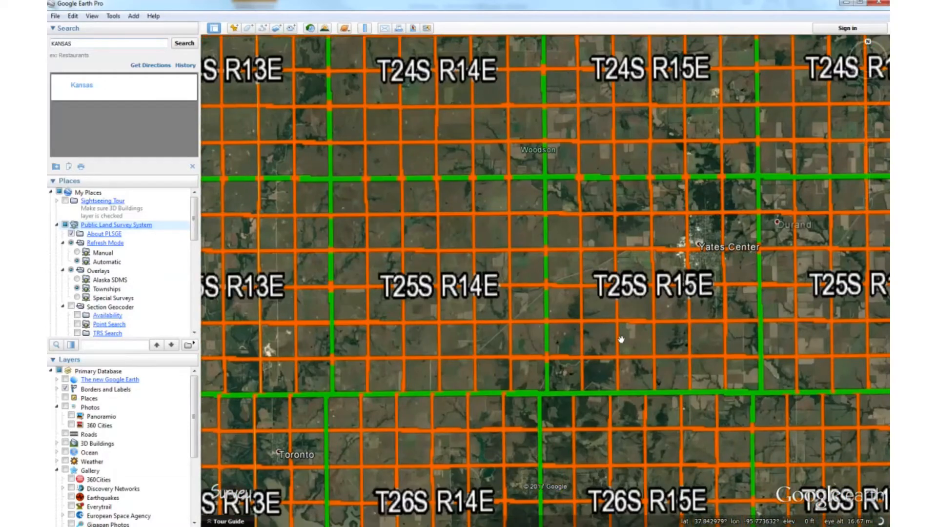
Turn off the Public Land Survey System overlay and return to a wide view of eastern Kansas.
left_click(64, 225)
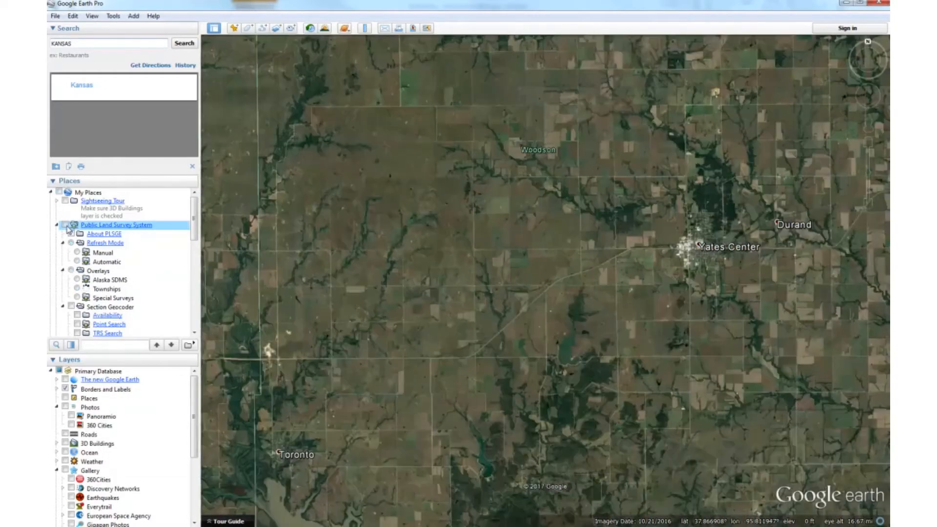
scroll(613, 249, "down", 1)
scroll(604, 250, "down", 5)
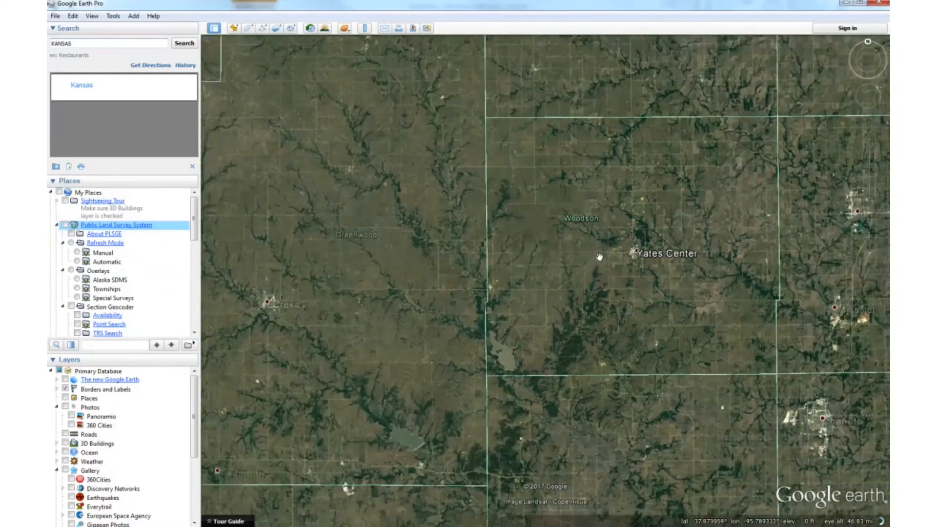
scroll(550, 289, "down", 2)
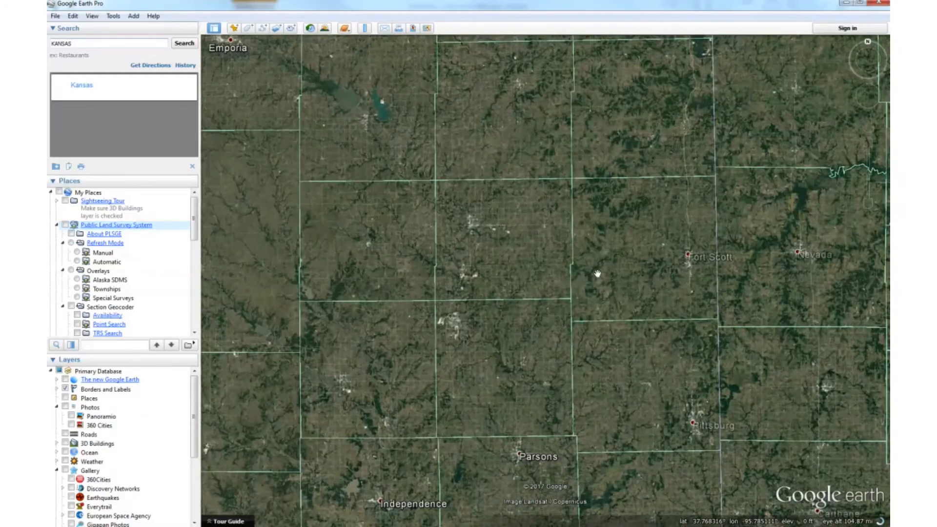
scroll(595, 271, "down", 3)
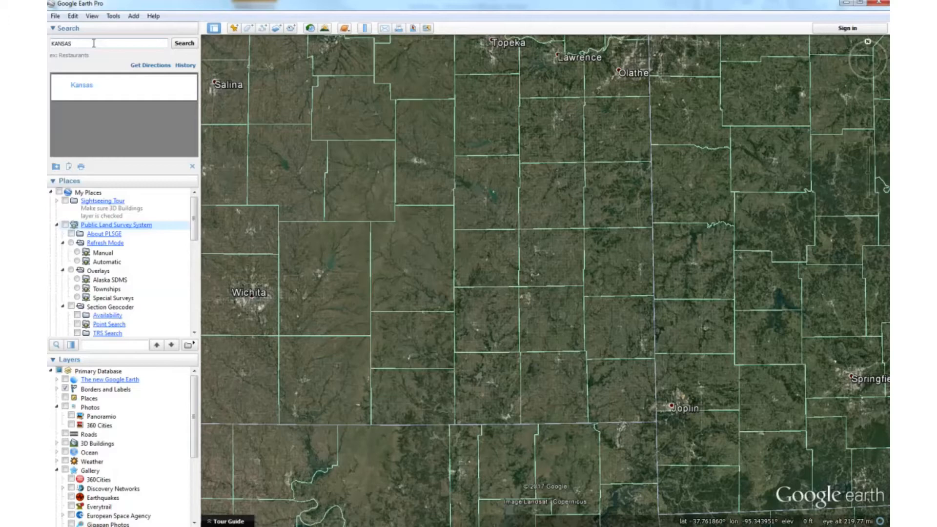
Search for ST PAUL, KS and look over the river bends south of the town.
double_click(83, 42)
type("ST PAU")
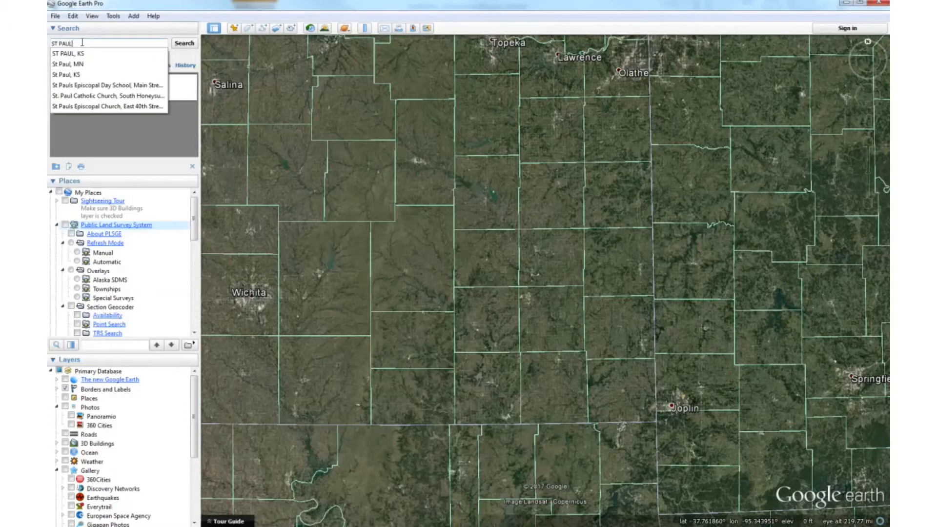
type("L")
key("Down")
key("Return")
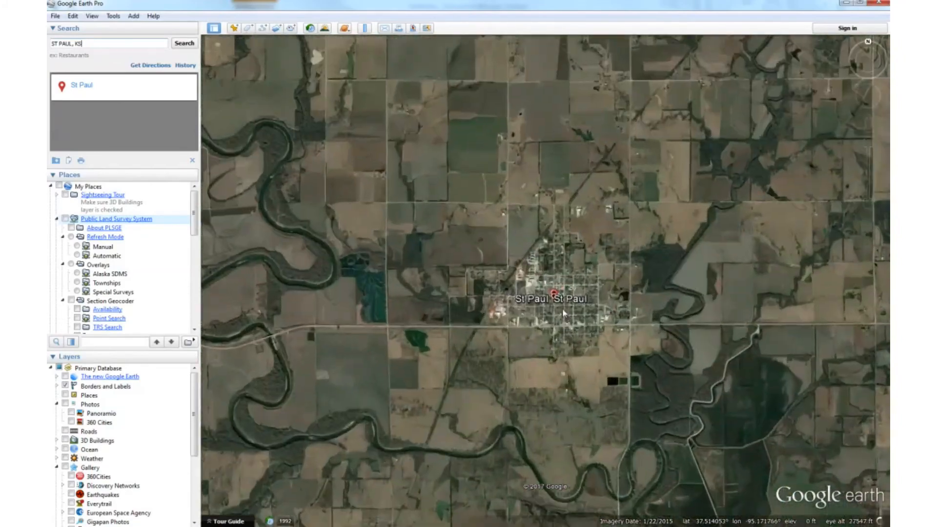
left_click_drag(557, 512, 548, 179)
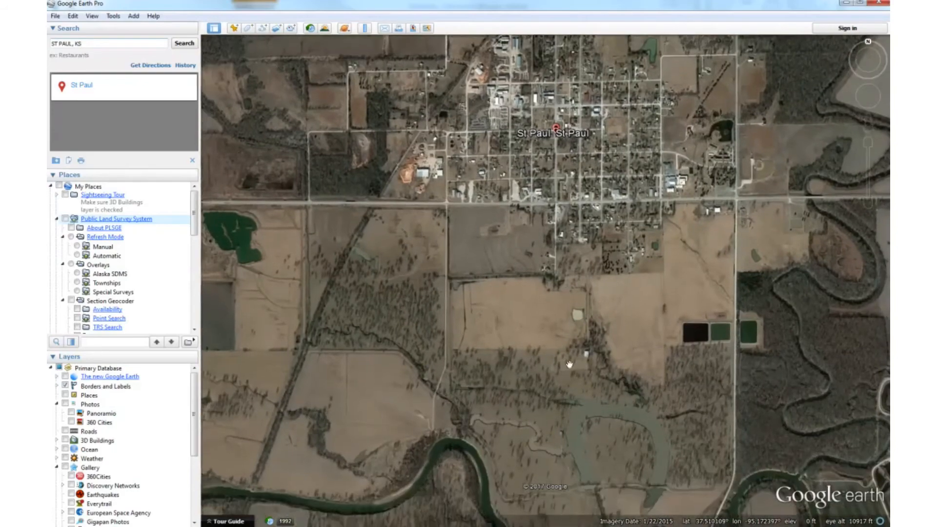
left_click_drag(647, 461, 574, 405)
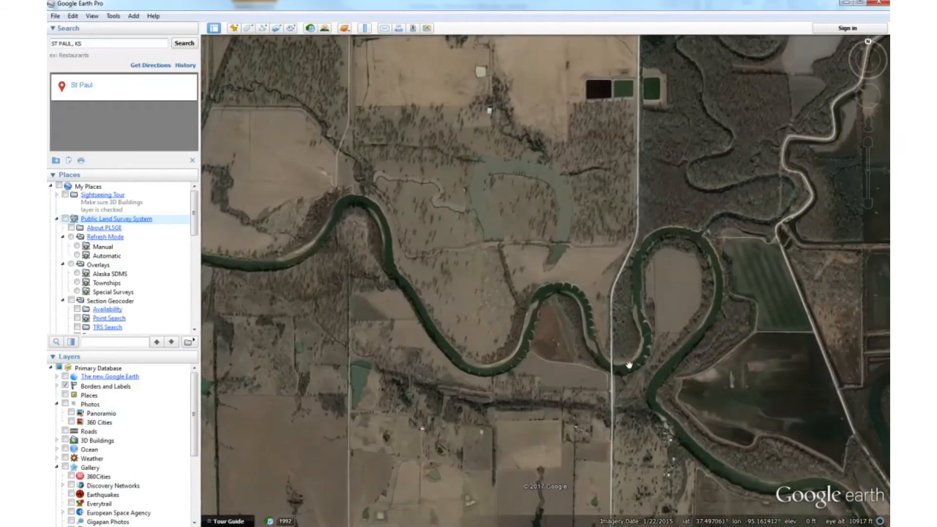
scroll(516, 298, "down", 5)
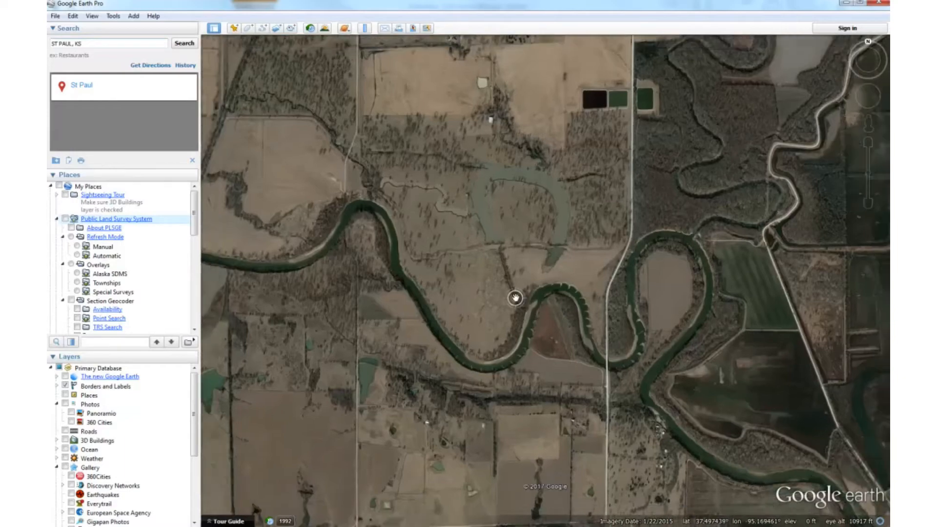
scroll(516, 298, "down", 3)
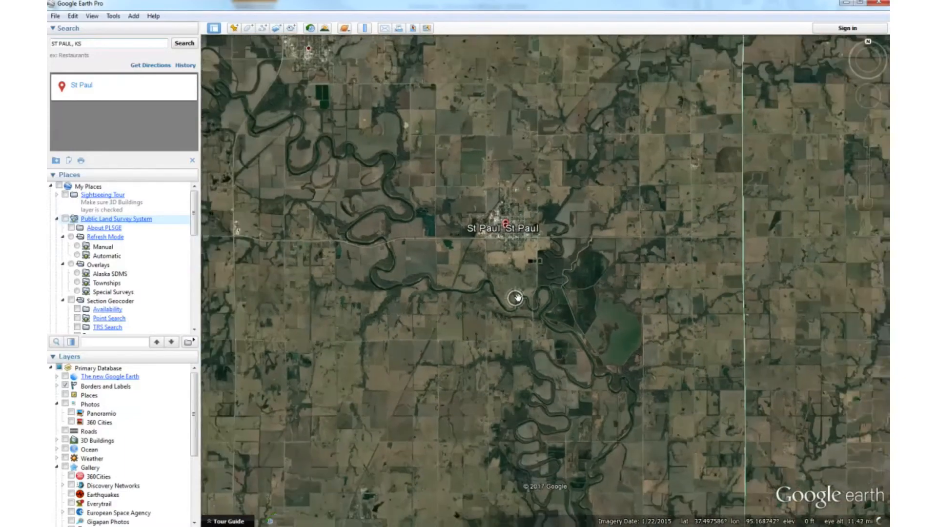
left_click_drag(361, 348, 408, 301)
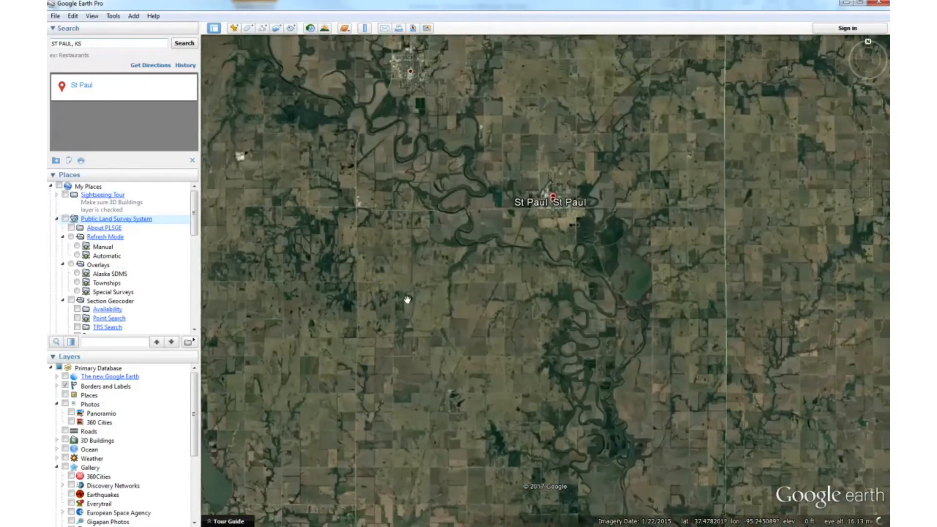
Look over the towns, county lines and river course around St Paul, from Chanute and Erie down to the lake southeast of town.
scroll(506, 205, "down", 2)
scroll(508, 205, "down", 2)
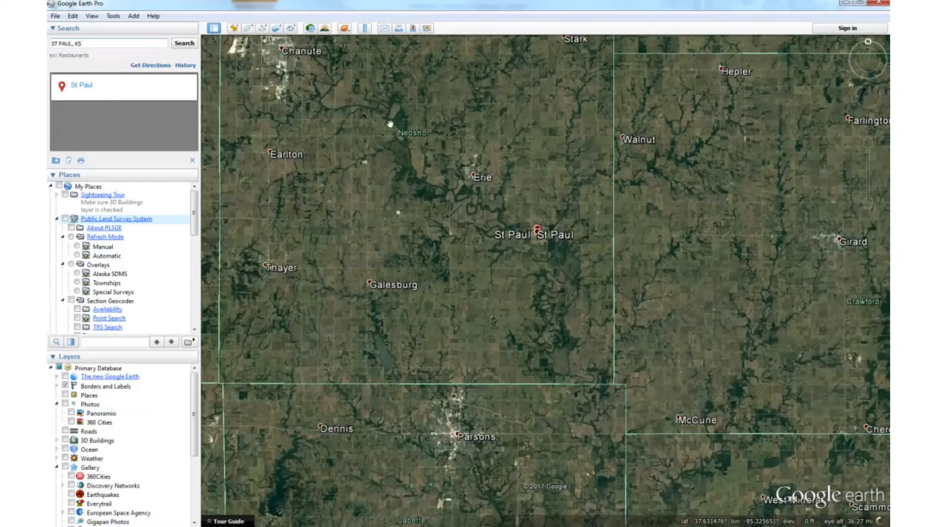
left_click_drag(494, 201, 671, 325)
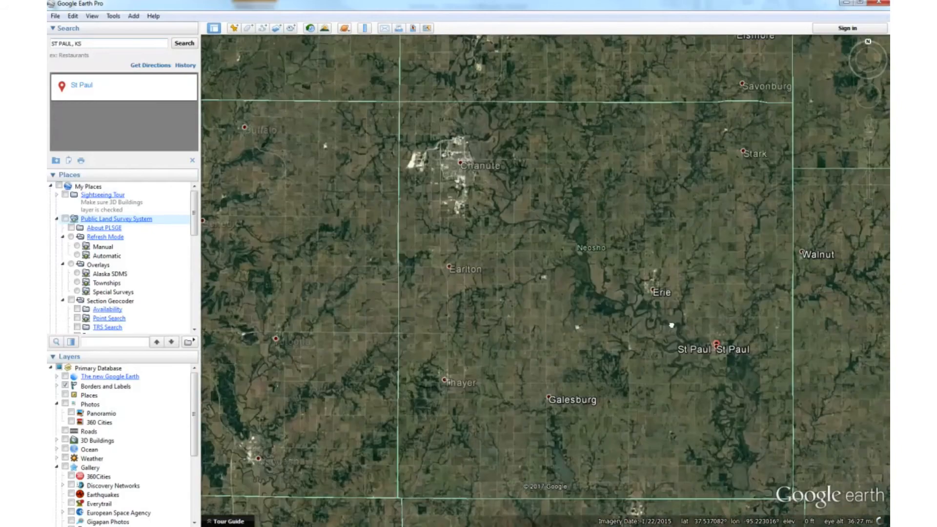
left_click_drag(722, 276, 567, 253)
scroll(585, 330, "up", 4)
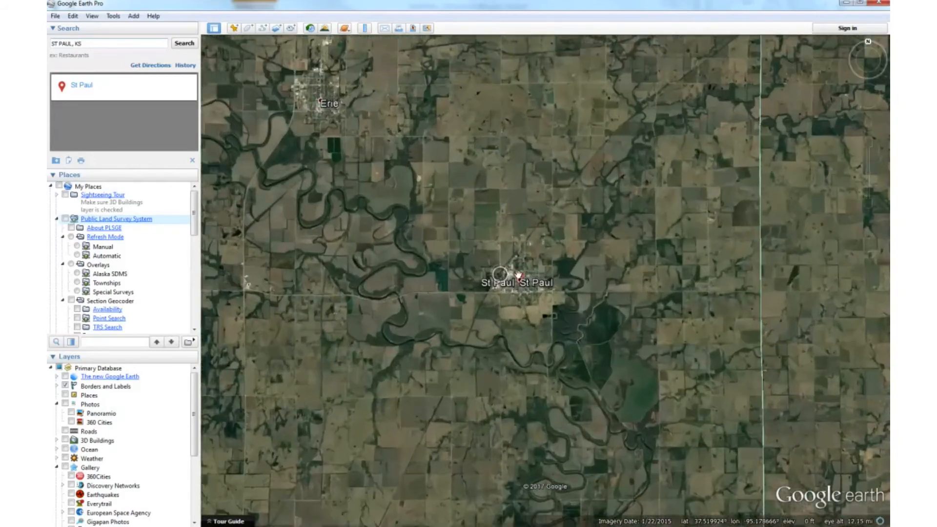
scroll(518, 276, "up", 2)
left_click_drag(502, 408, 477, 310)
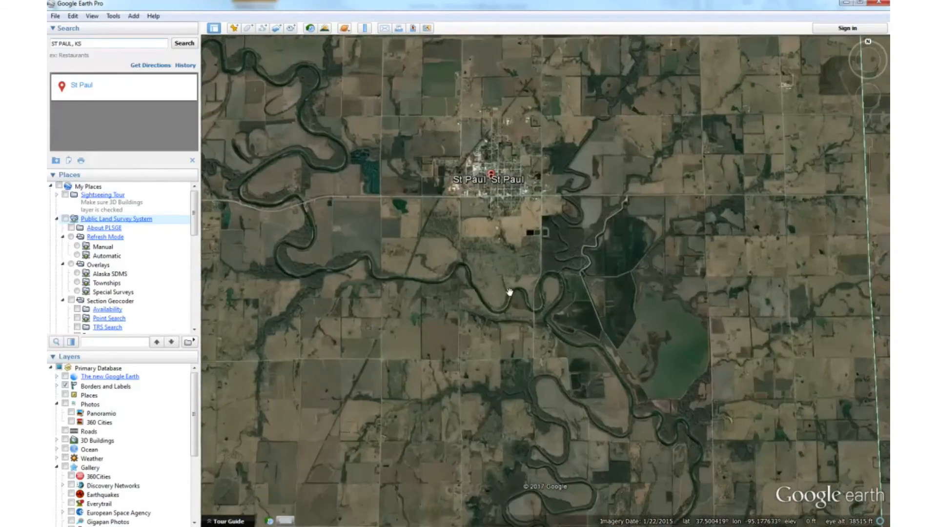
Examine the river bends just south of St Paul, including the triangular field inside the bend and the adjacent road crossing.
scroll(525, 302, "up", 1)
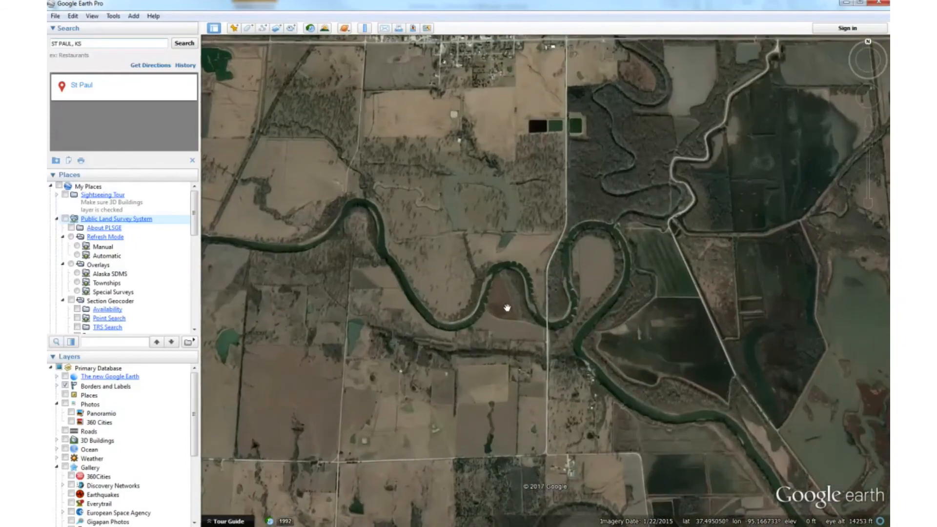
scroll(507, 308, "up", 2)
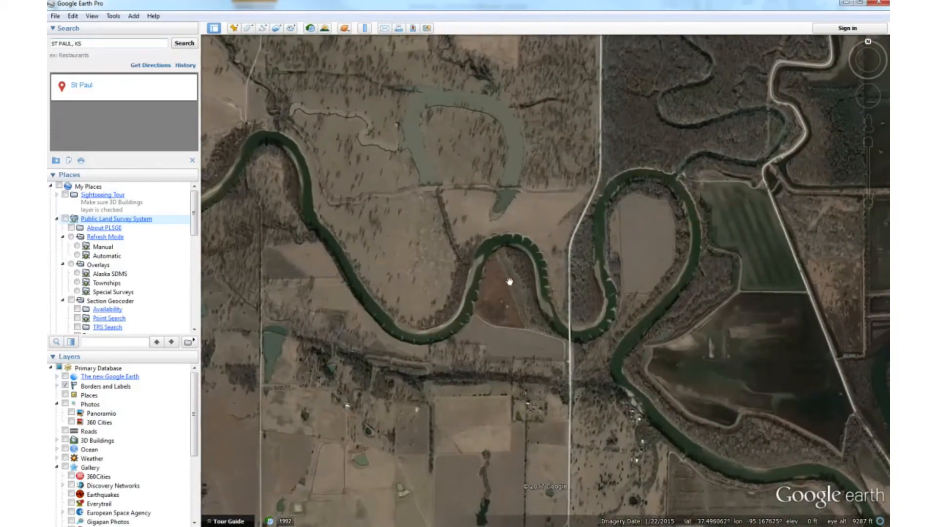
scroll(509, 281, "down", 5)
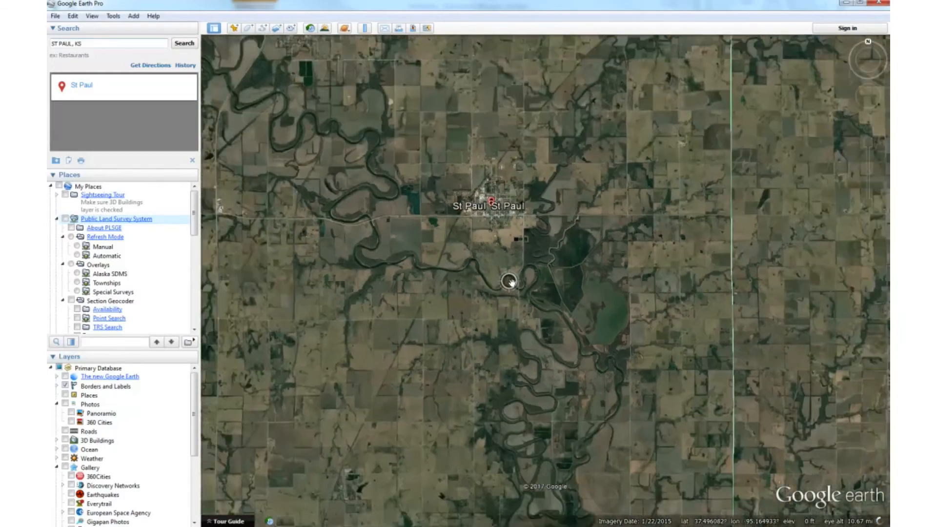
scroll(510, 278, "up", 3)
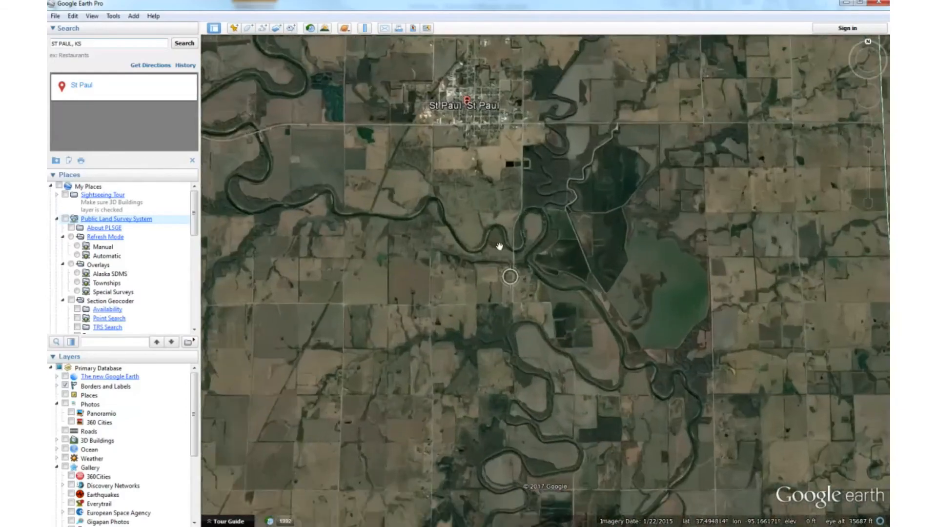
scroll(499, 246, "up", 5)
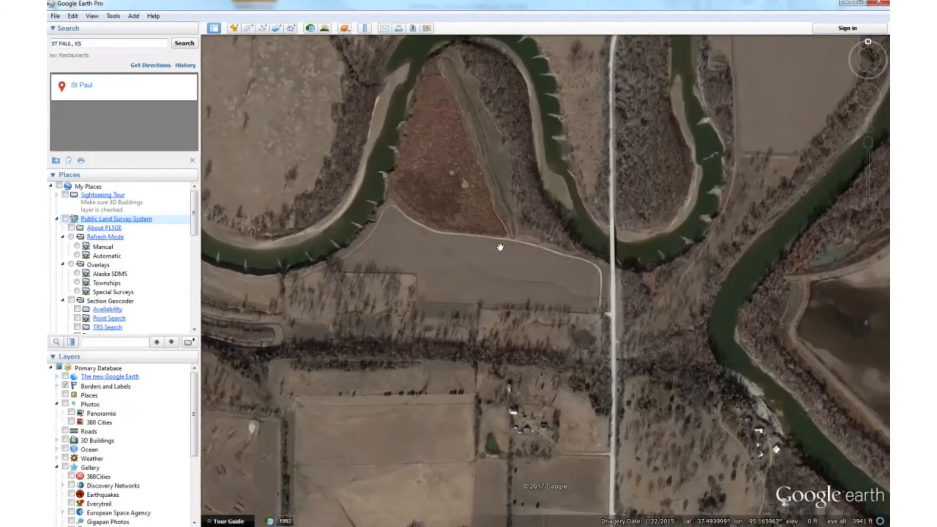
scroll(499, 246, "down", 3)
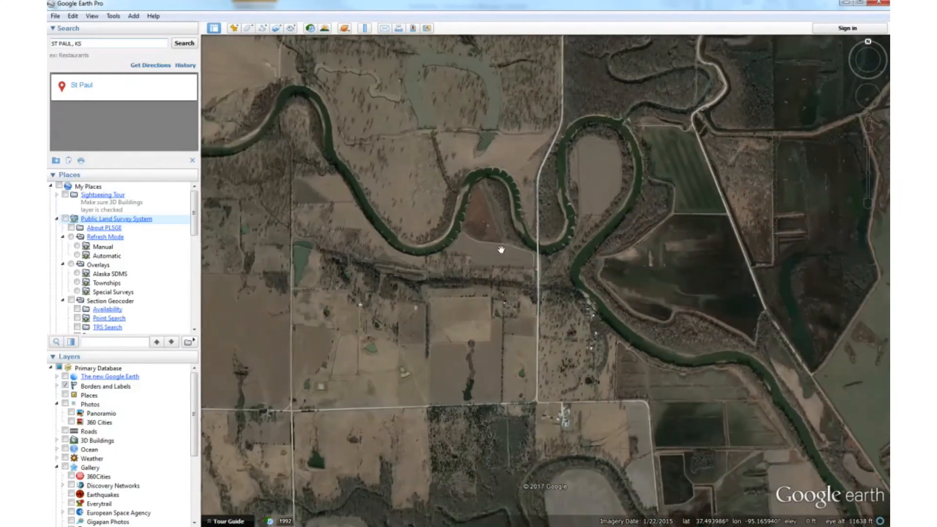
left_click_drag(500, 254, 584, 281)
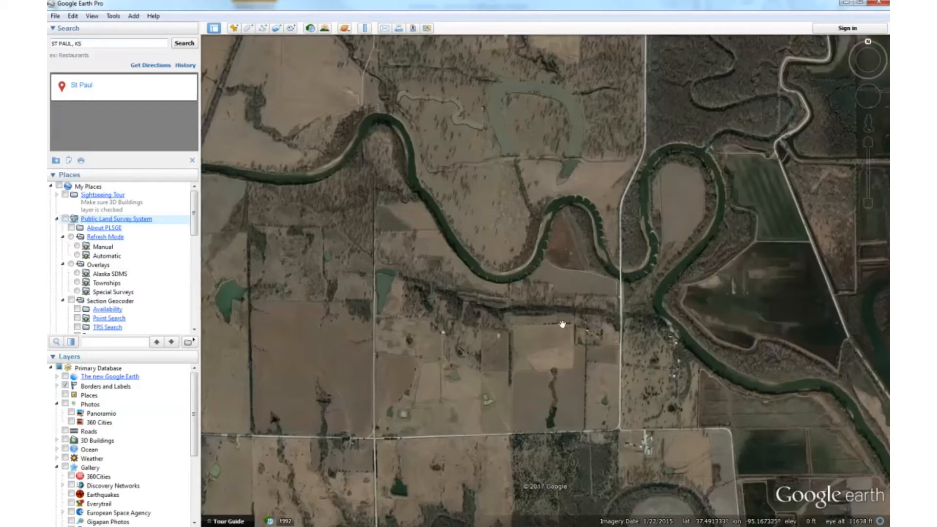
left_click_drag(506, 61, 483, 167)
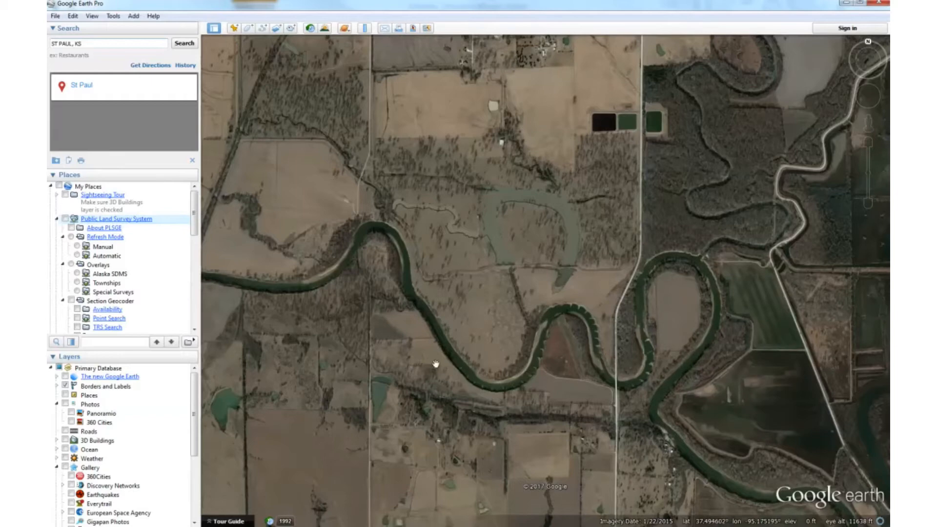
scroll(566, 393, "down", 3)
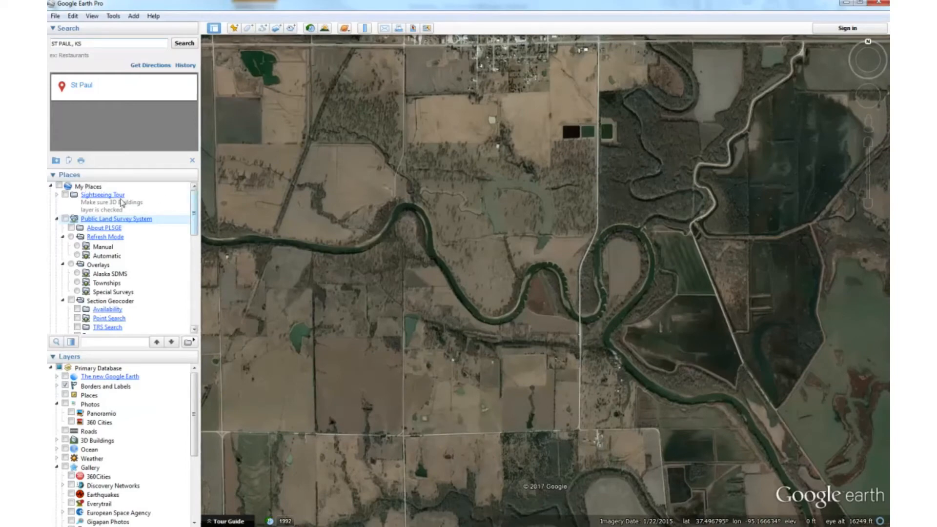
Show the MyWATERS Catchments overlay and bring the catchment between St Paul and the river bends into view.
scroll(195, 221, "down", 2)
left_click_drag(195, 221, 195, 258)
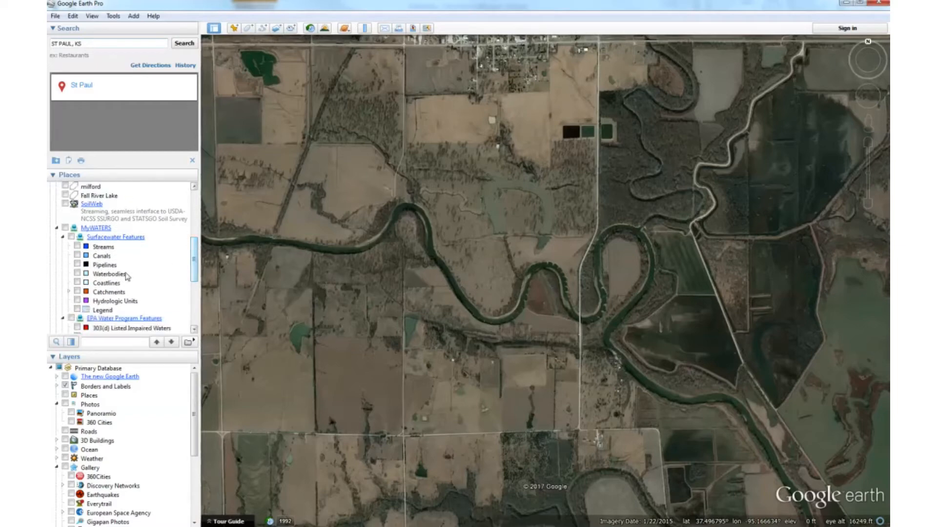
left_click(78, 292)
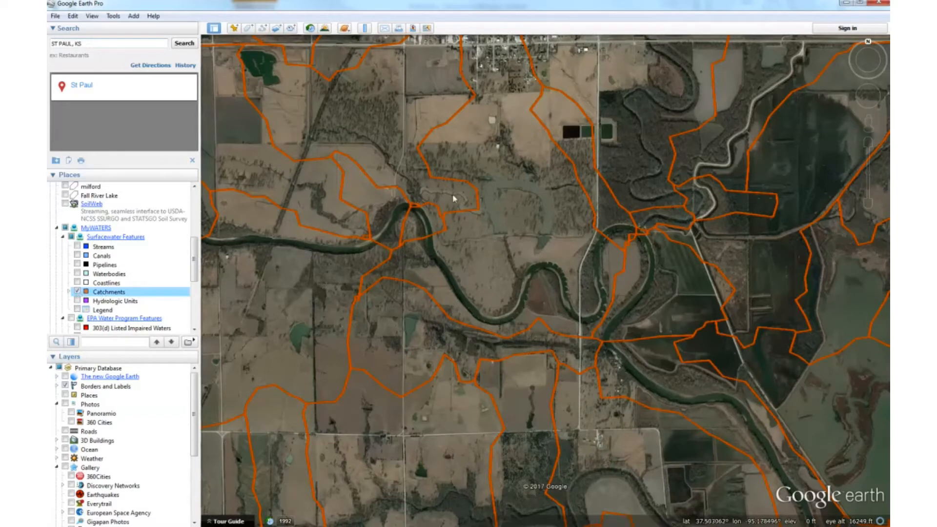
left_click_drag(500, 141, 508, 171)
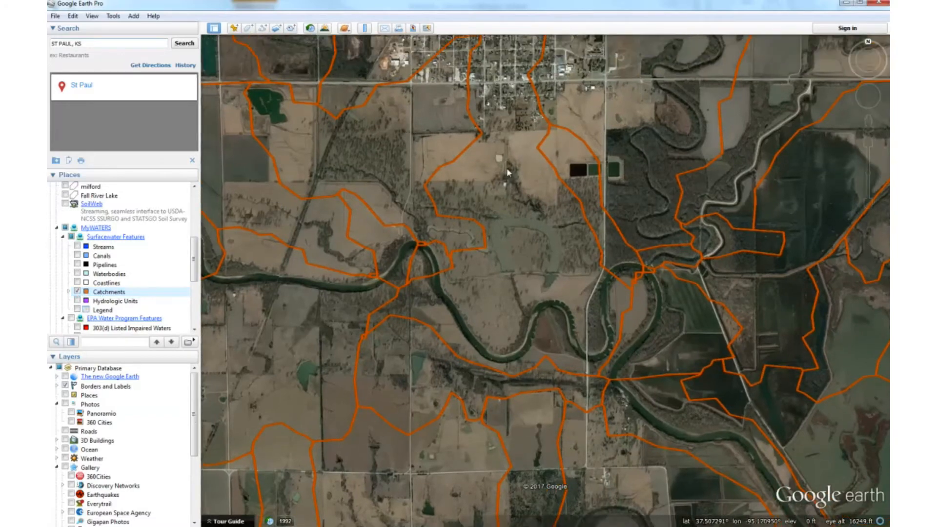
left_click_drag(512, 81, 493, 123)
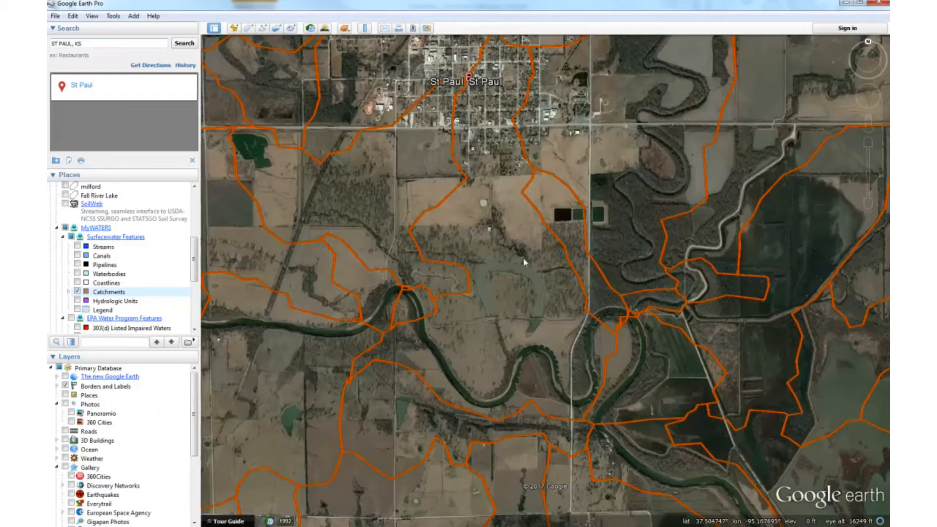
left_click_drag(517, 280, 513, 322)
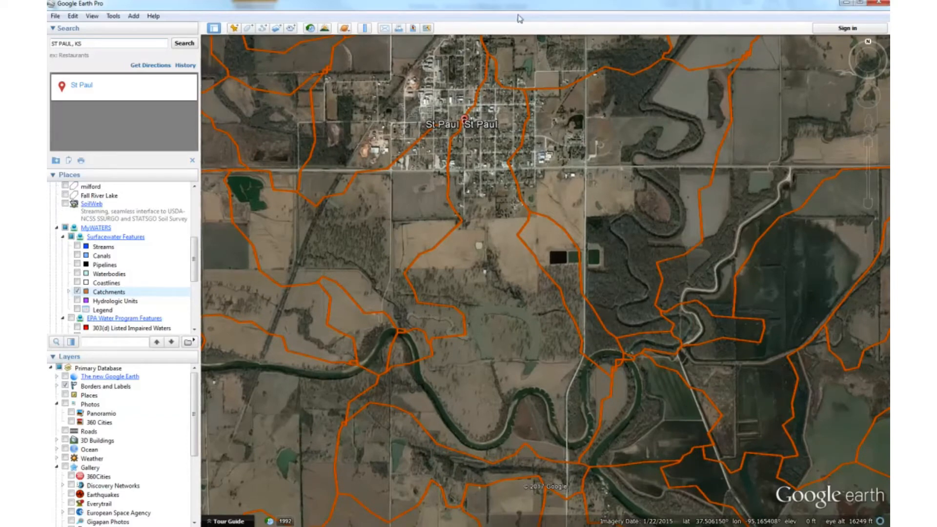
Start a new polygon with 40% area opacity and its area measured in acres, keeping the catchment clear of the dialog.
left_click(248, 28)
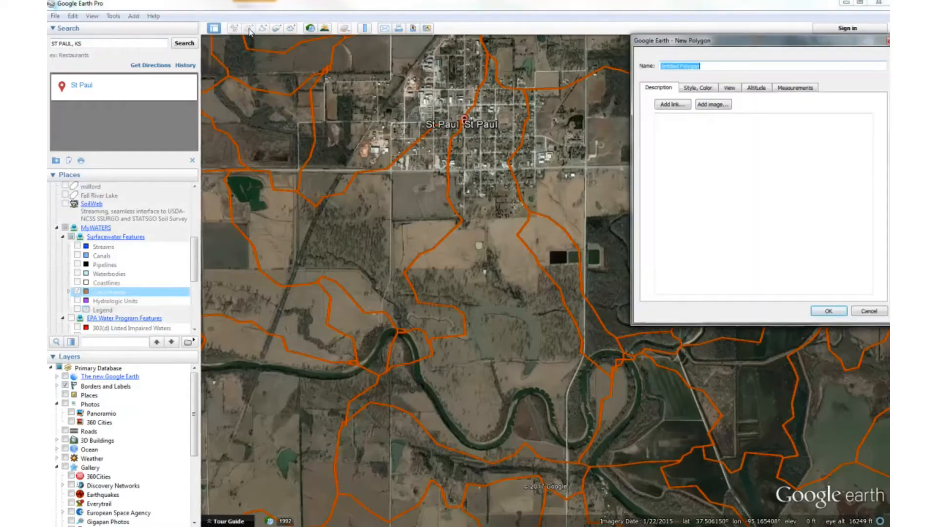
left_click(704, 90)
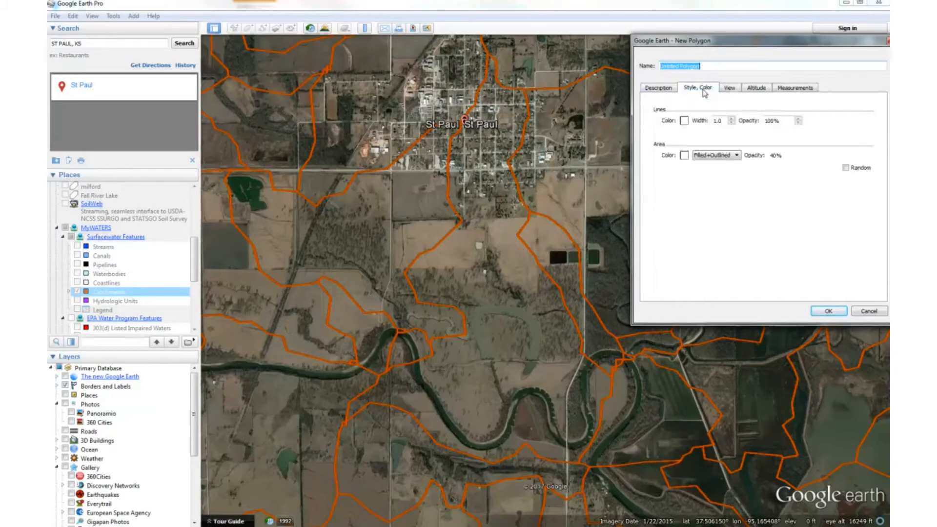
double_click(773, 156)
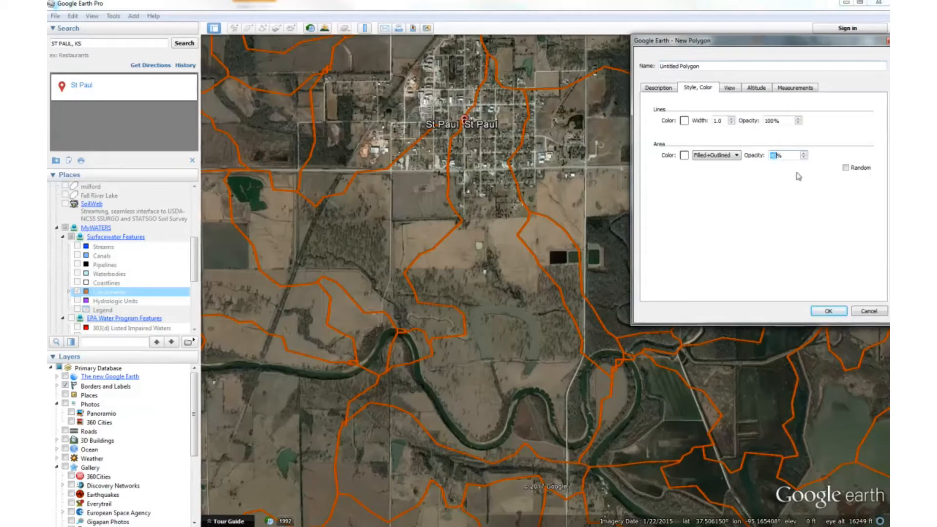
type("40")
left_click(795, 89)
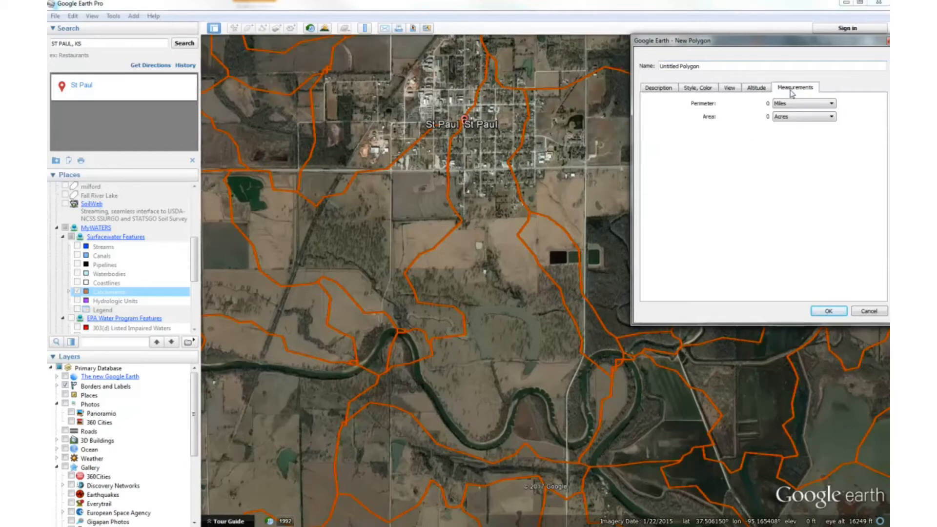
left_click(789, 117)
left_click(780, 171)
left_click_drag(729, 41, 731, 34)
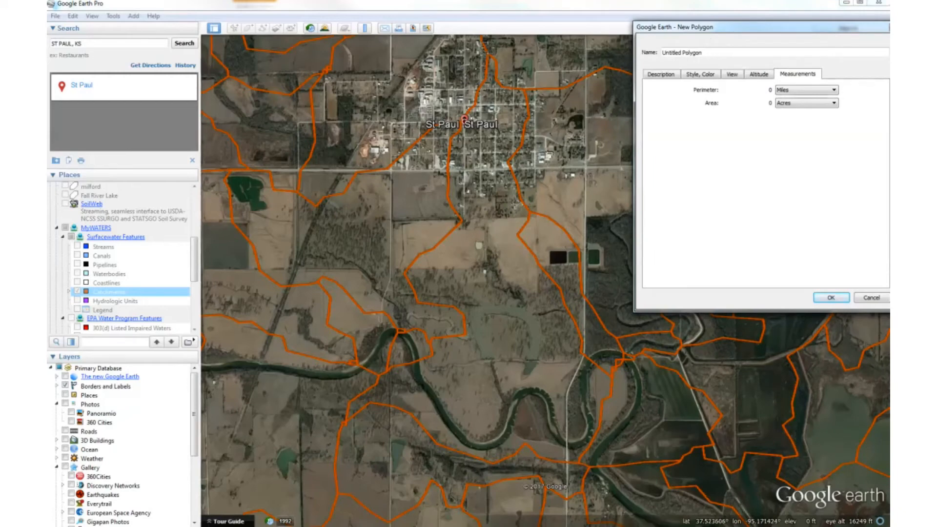
Trace the polygon's eastern edge along the catchment boundary from the north side of St Paul down to the east-west highway.
left_click(488, 56)
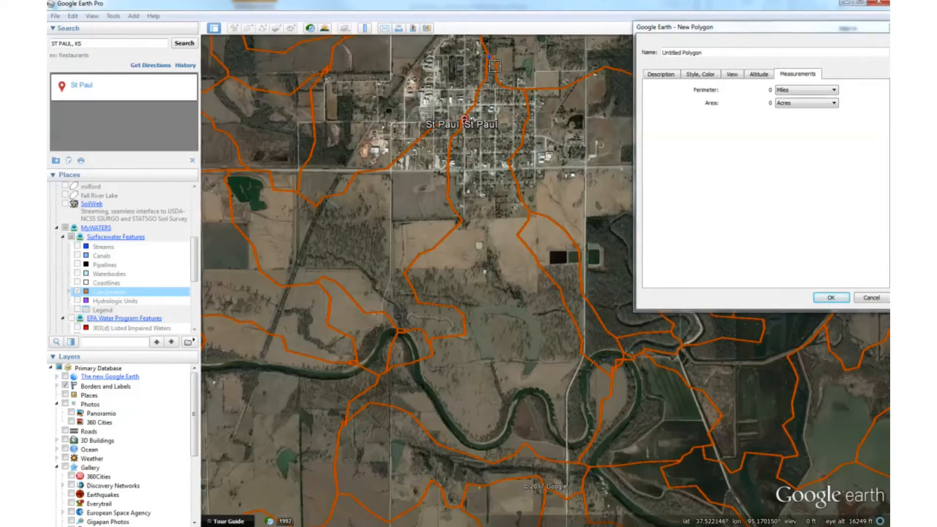
left_click(494, 66)
left_click(495, 81)
left_click(502, 86)
left_click(524, 89)
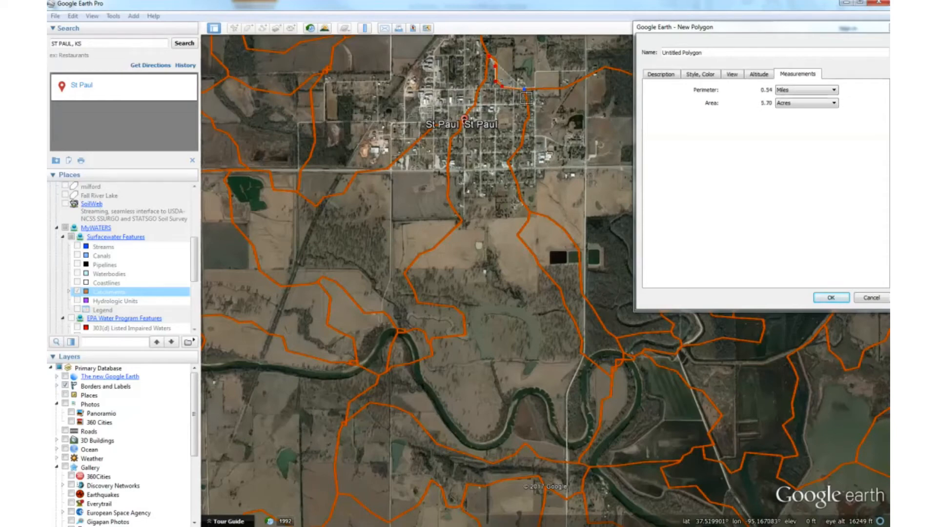
left_click(529, 118)
left_click(527, 131)
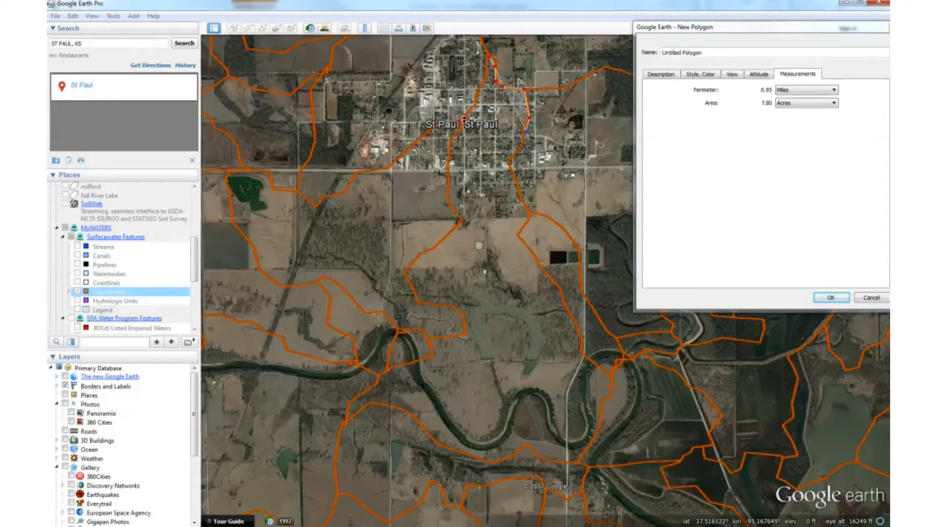
left_click(521, 147)
left_click(509, 162)
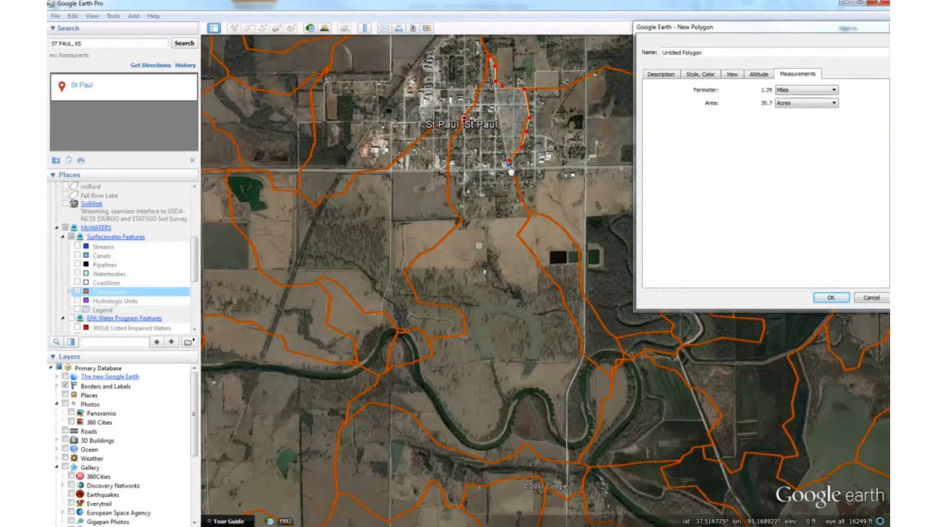
Continue the polygon outline south from the highway along the catchment boundary, past the fields west of the three rectangular ponds.
left_click(521, 203)
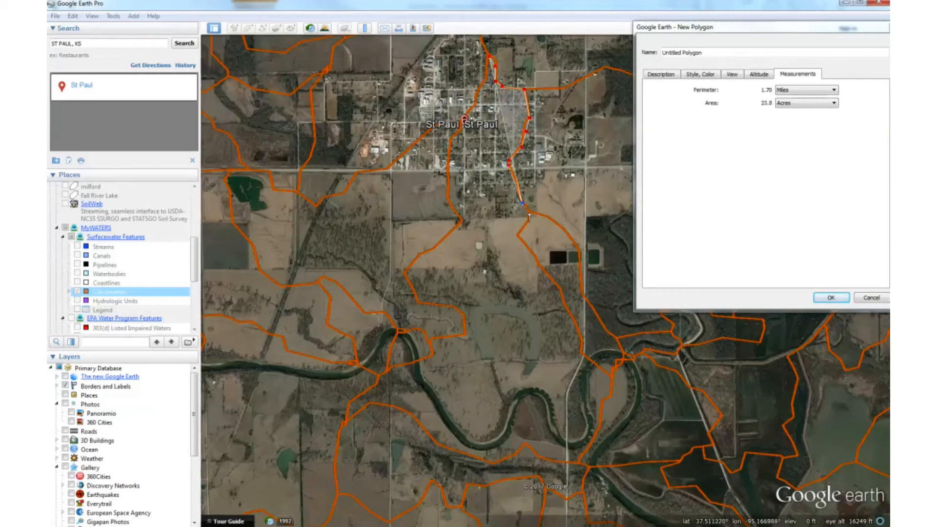
left_click(529, 212)
left_click(527, 220)
left_click(517, 235)
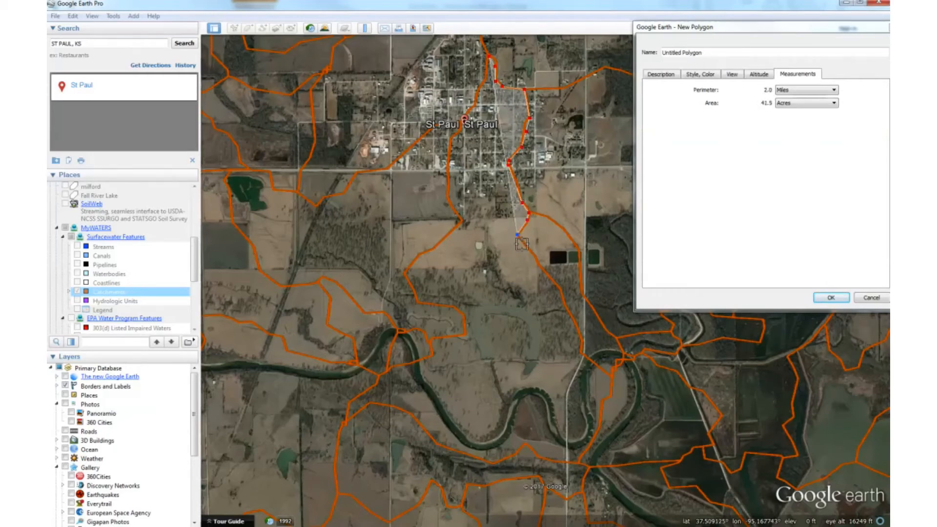
left_click(531, 252)
left_click(549, 278)
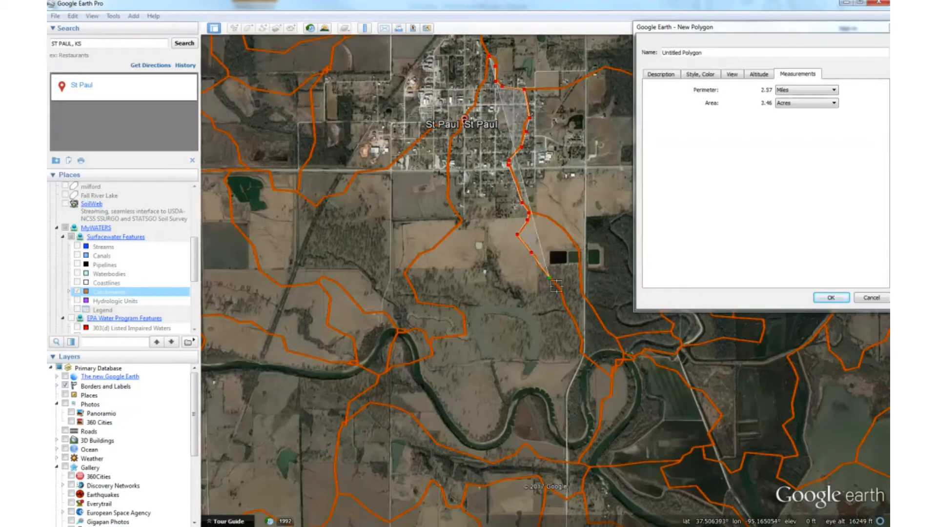
left_click(560, 292)
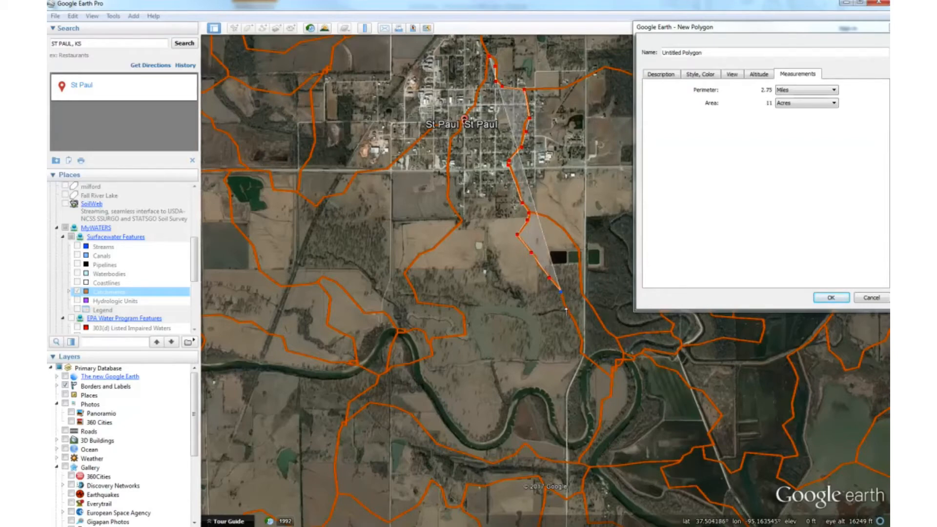
Continue the polygon outline along the catchment boundary south to the river loops and around their southeast corner to the small peak west of it.
left_click_drag(566, 311, 580, 357)
left_click(609, 376)
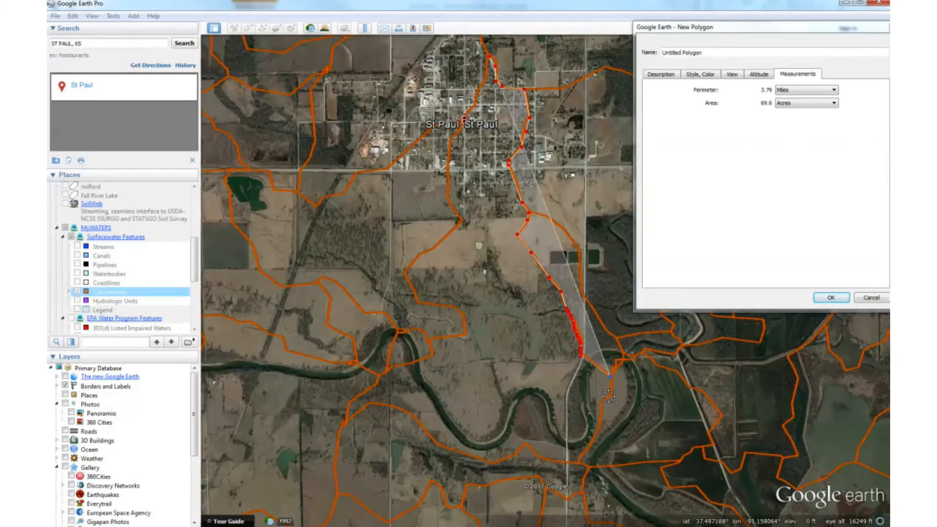
left_click(607, 396)
left_click(604, 400)
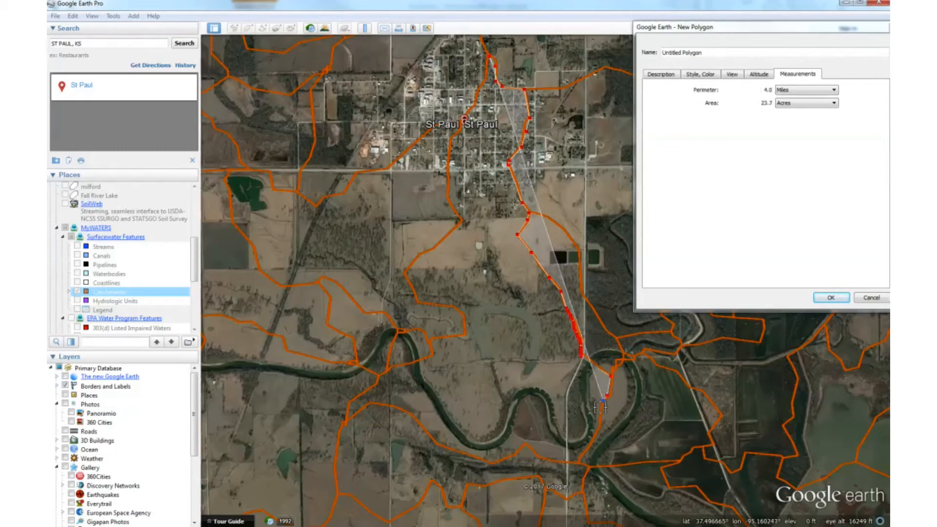
mouse_move(601, 406)
left_mouse_down()
mouse_move(583, 457)
mouse_move(538, 456)
left_mouse_up()
left_click(526, 443)
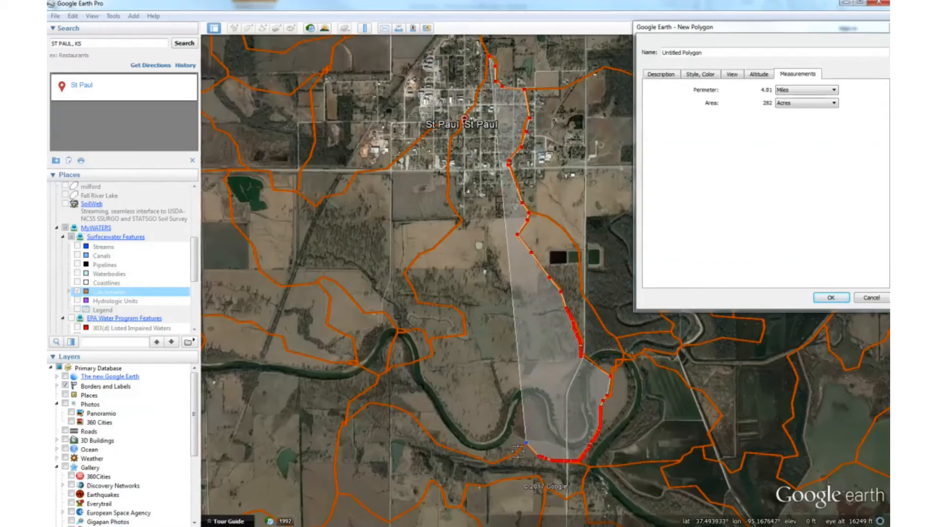
Trace the polygon's southern edge westward along the catchment boundary to its southwest tip below the river.
left_click(511, 455)
left_click(493, 461)
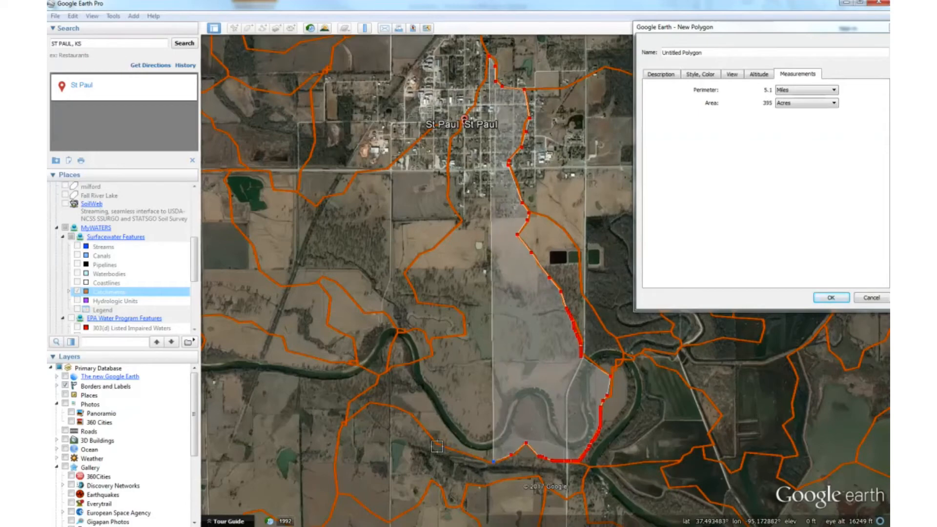
left_click(433, 441)
left_click(409, 412)
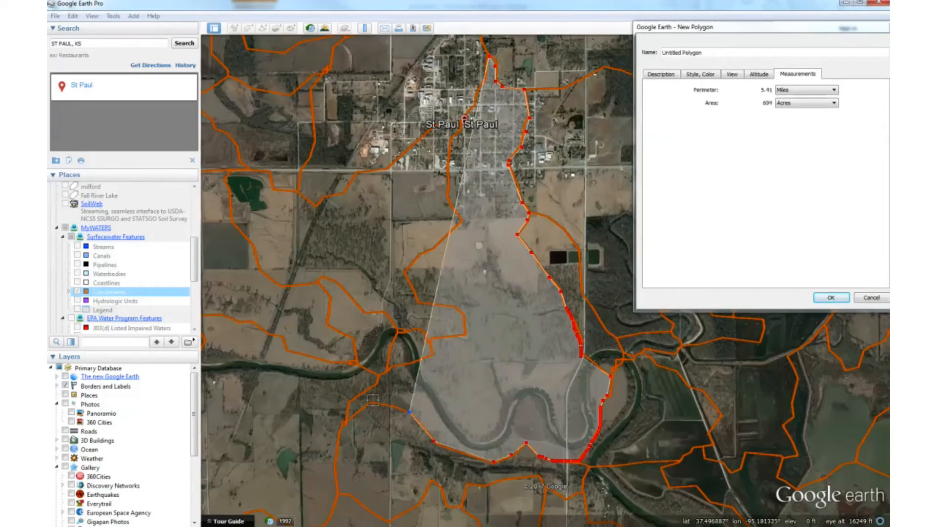
left_click(371, 404)
left_click(345, 421)
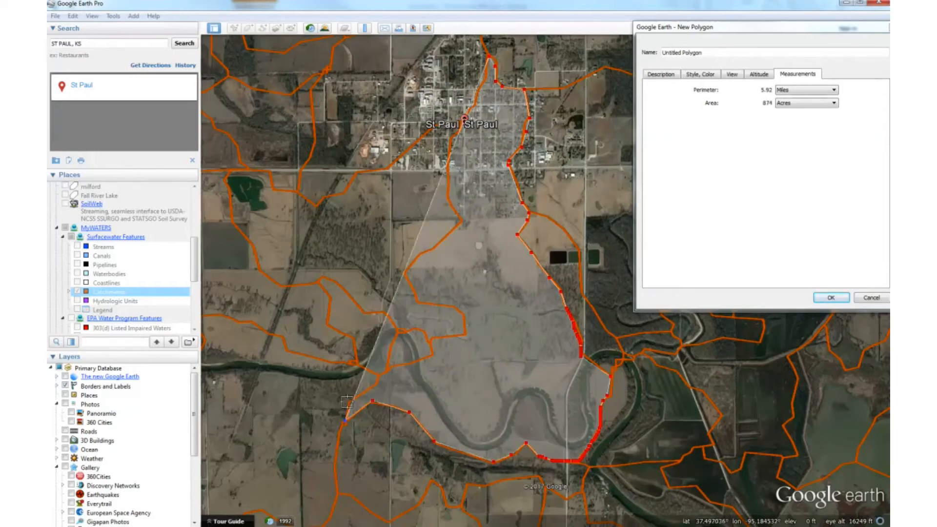
Trace the boundary northeast from the southwest tip across the river and around the inward notch on the catchment's western side.
left_click(348, 402)
left_click(376, 384)
left_click(382, 378)
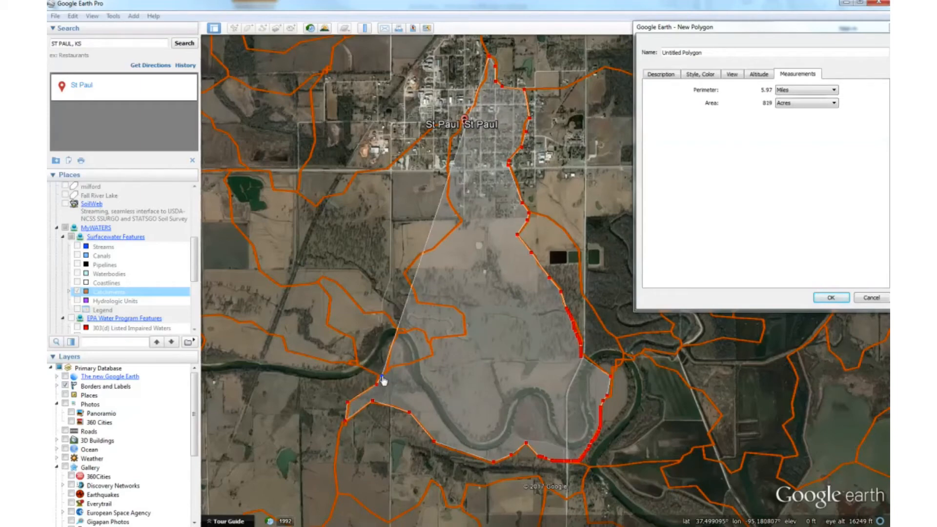
left_click(433, 355)
left_click(431, 339)
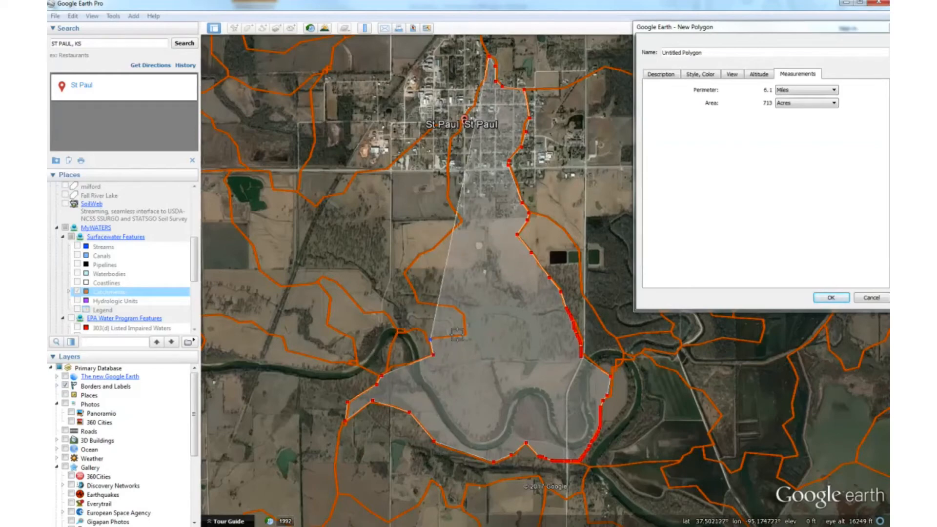
left_click(466, 333)
left_click(459, 310)
left_click(451, 304)
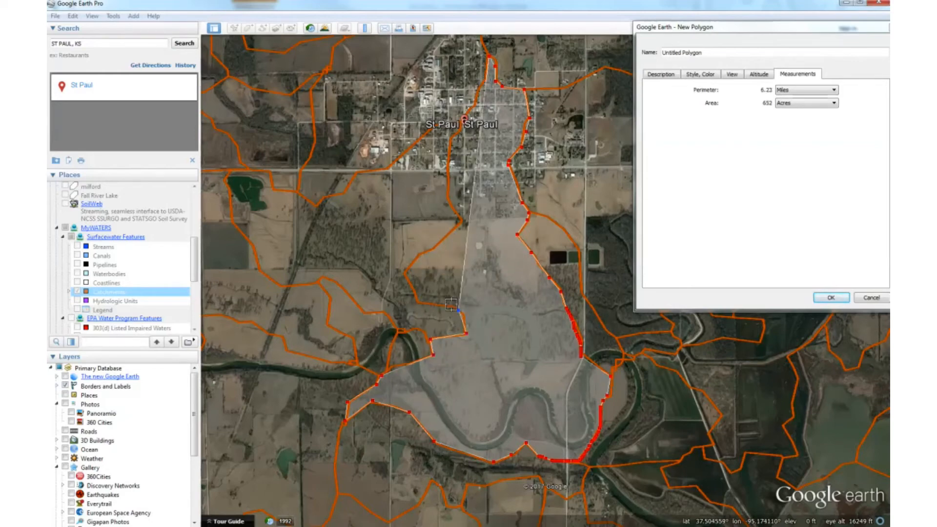
Continue the polygon's western edge from the notch around the outward bulge to the narrow waist south of St Paul.
left_click(418, 302)
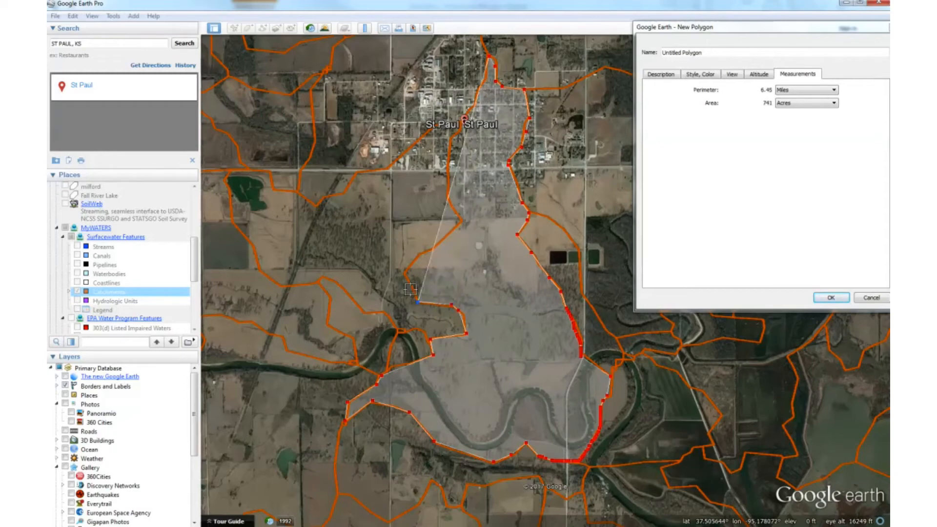
left_click(411, 289)
left_click(407, 272)
left_click(421, 254)
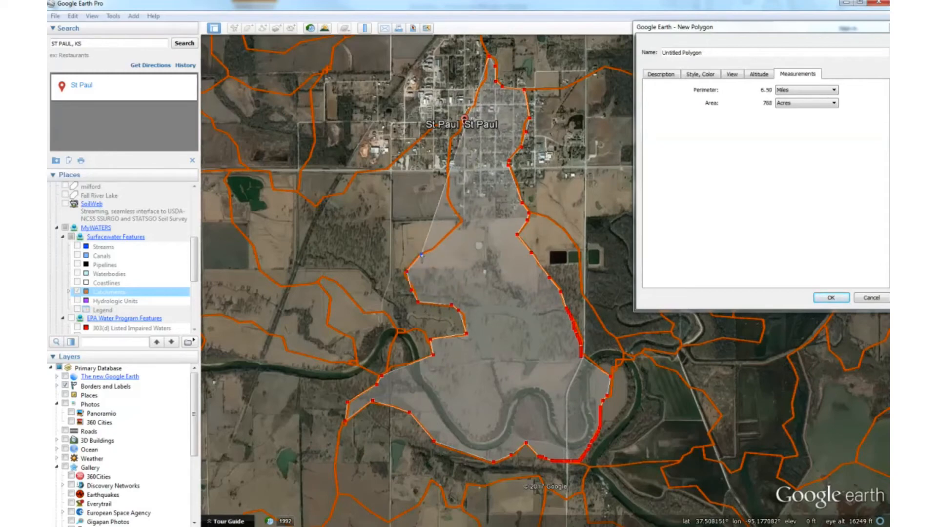
left_click(460, 223)
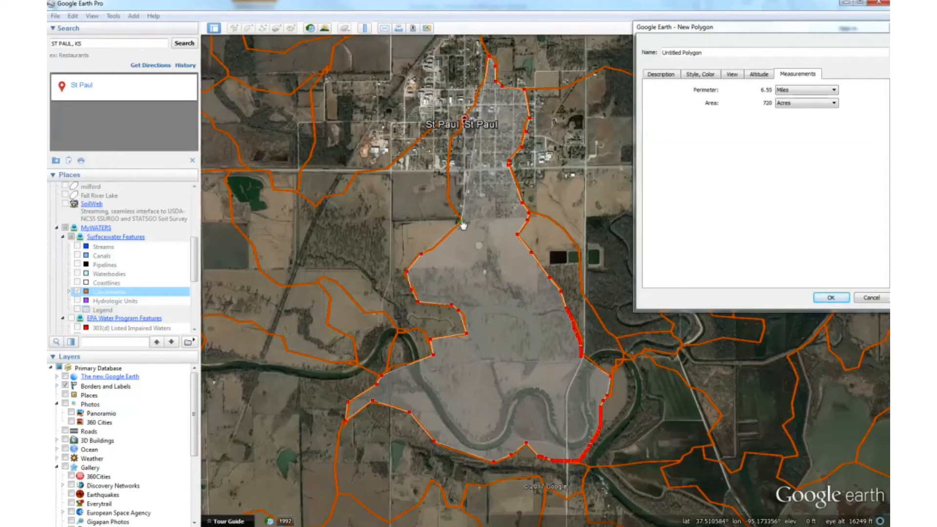
Complete the outline by tracing the western boundary north through St Paul back to the polygon's starting point.
left_click(449, 194)
left_click(450, 137)
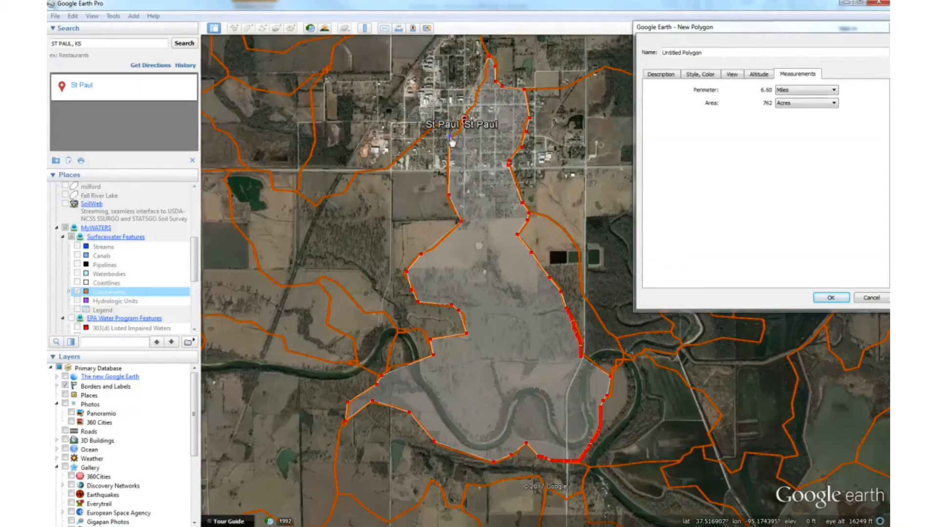
left_click(463, 118)
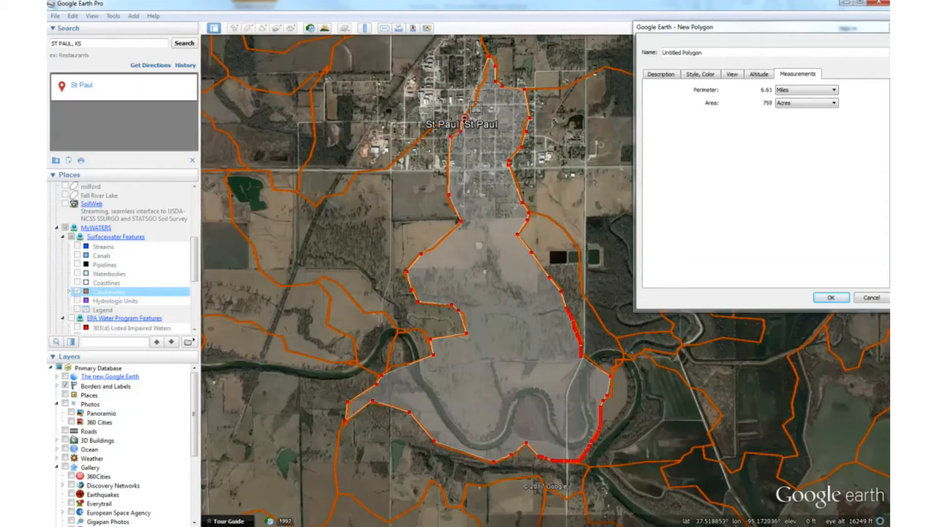
left_click(475, 104)
left_click(484, 82)
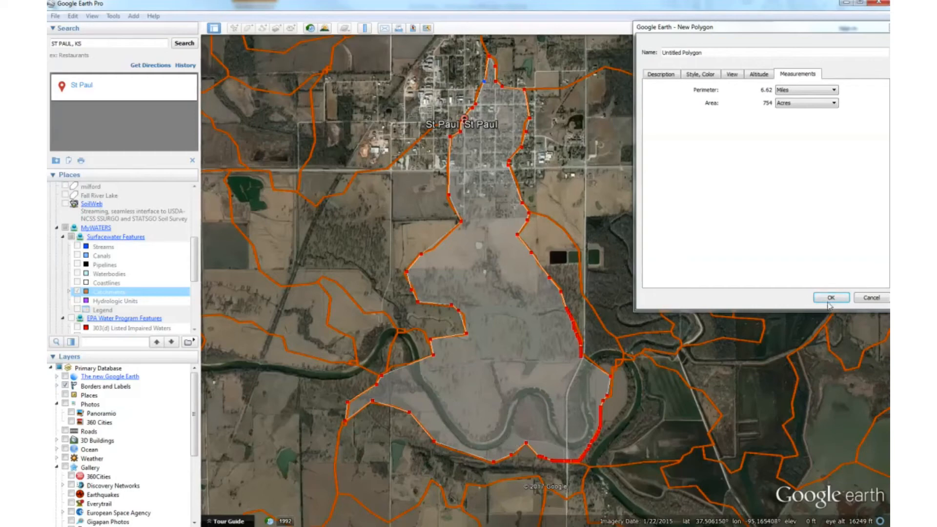
Name the polygon ST PAUL STREAMBANK and save it to the places list.
triple_click(688, 52)
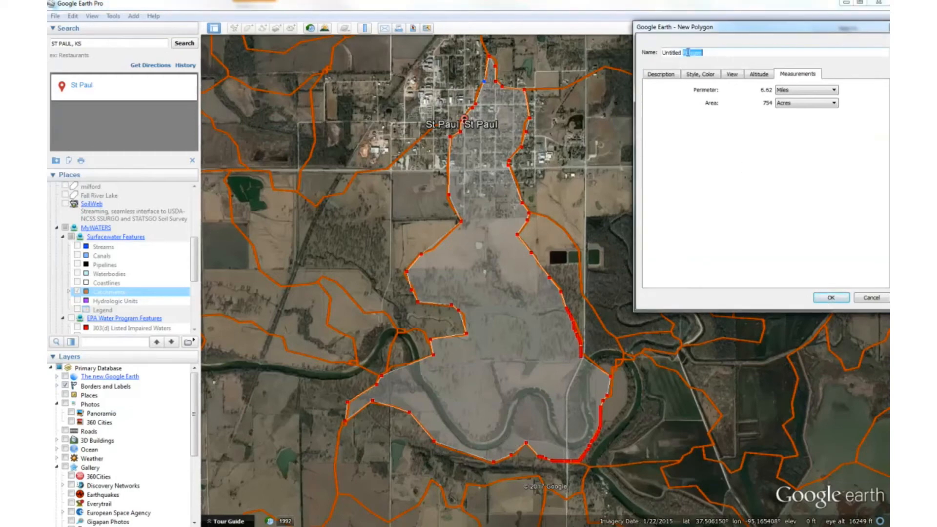
type("ST PAUL STREAMBANK")
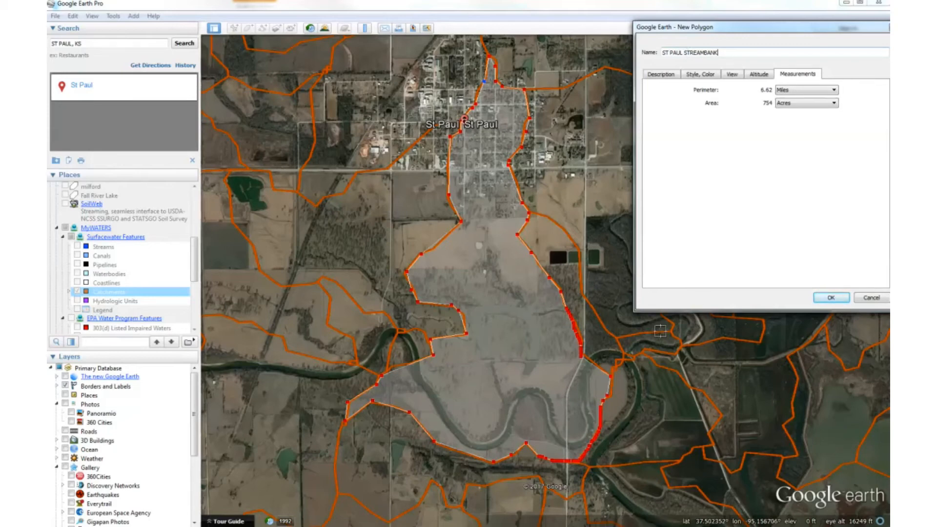
left_click(831, 298)
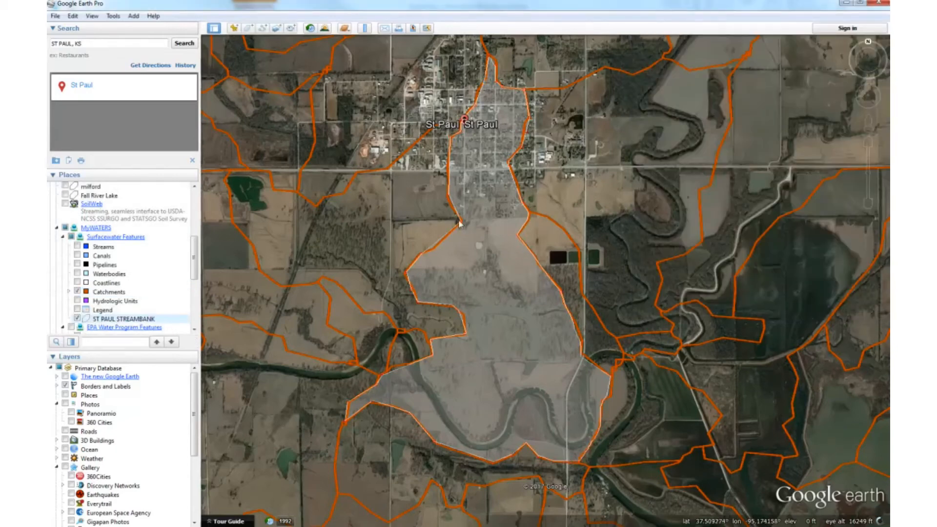
Set the area opacity of the ST PAUL STREAMBANK polygon to 60%.
right_click(119, 322)
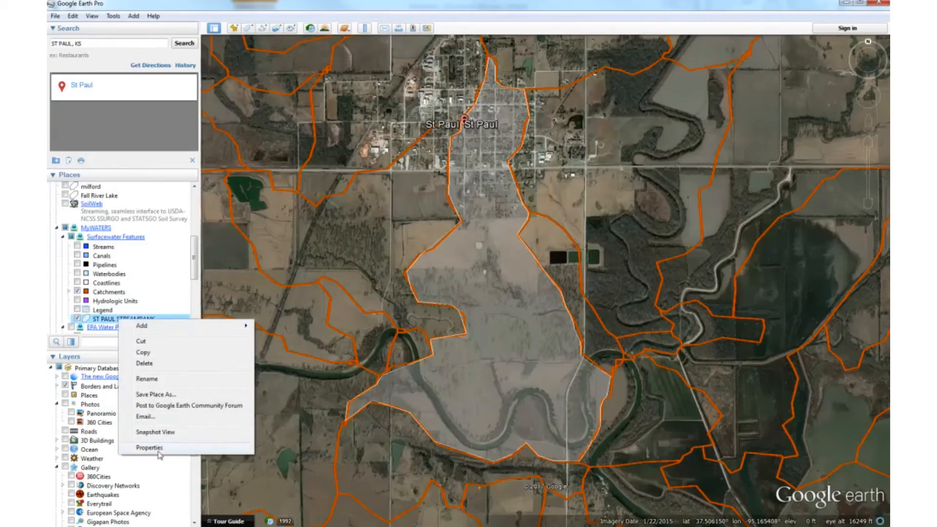
left_click(158, 449)
left_click(698, 74)
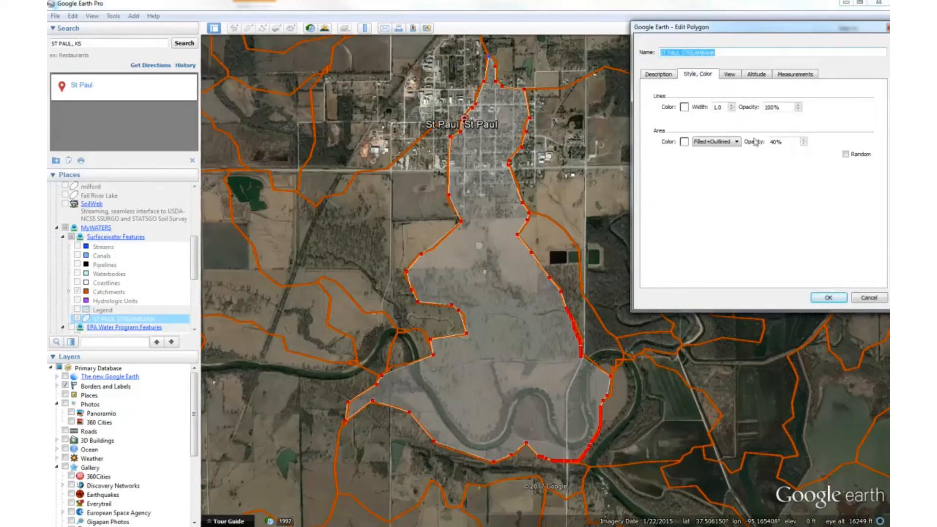
left_click(776, 142)
key("BackSpace")
key("BackSpace")
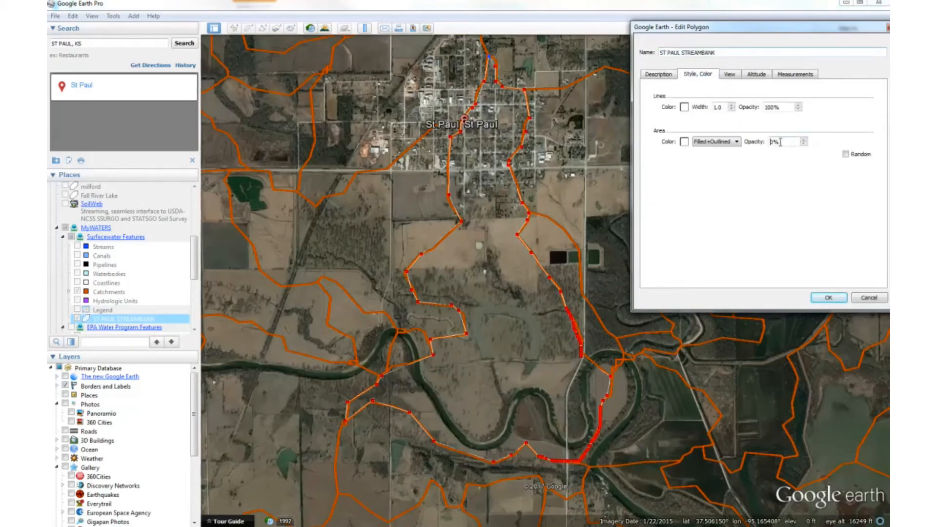
type("60")
key("Return")
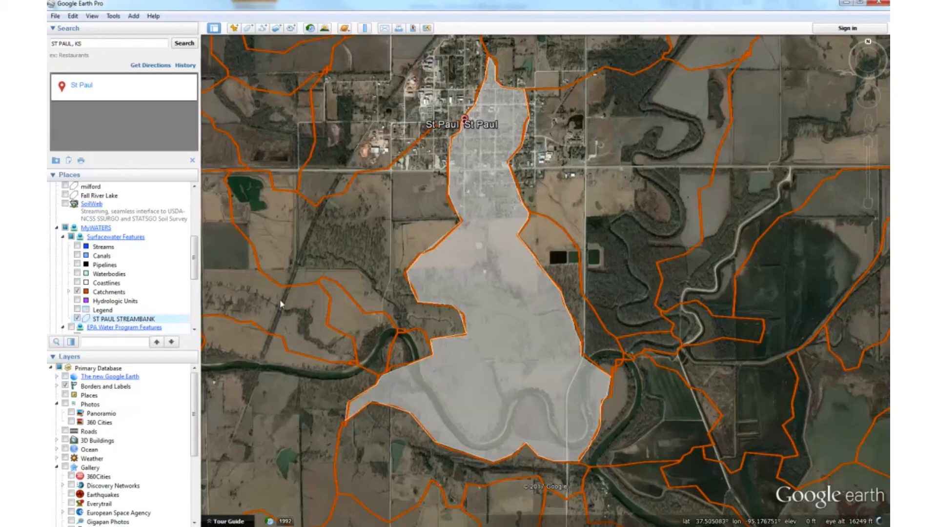
Check the perimeter and acreage measurements of the ST PAUL STREAMBANK polygon.
left_click(111, 320)
right_click(111, 320)
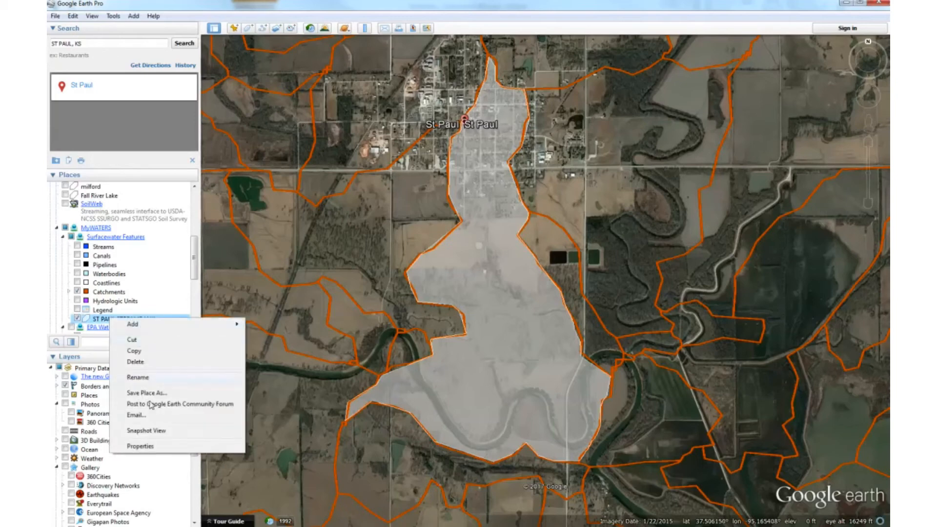
left_click(149, 446)
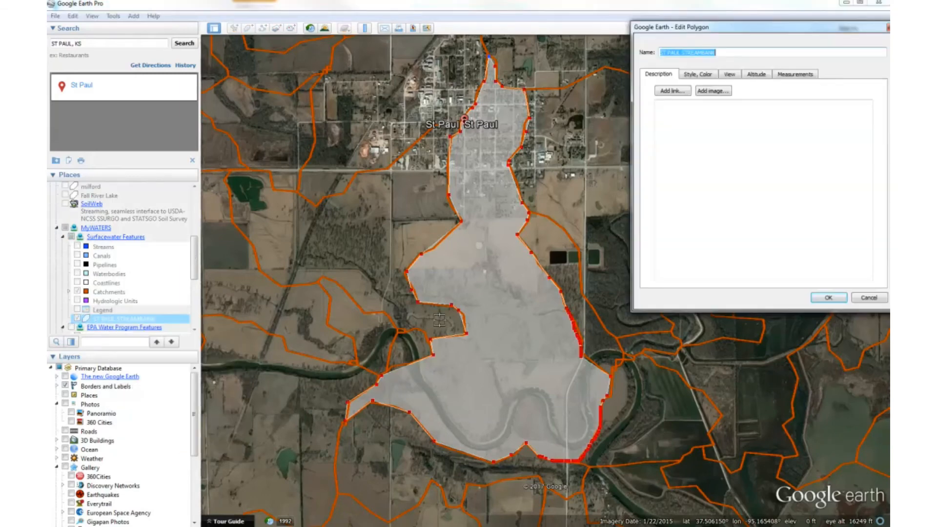
left_click(791, 75)
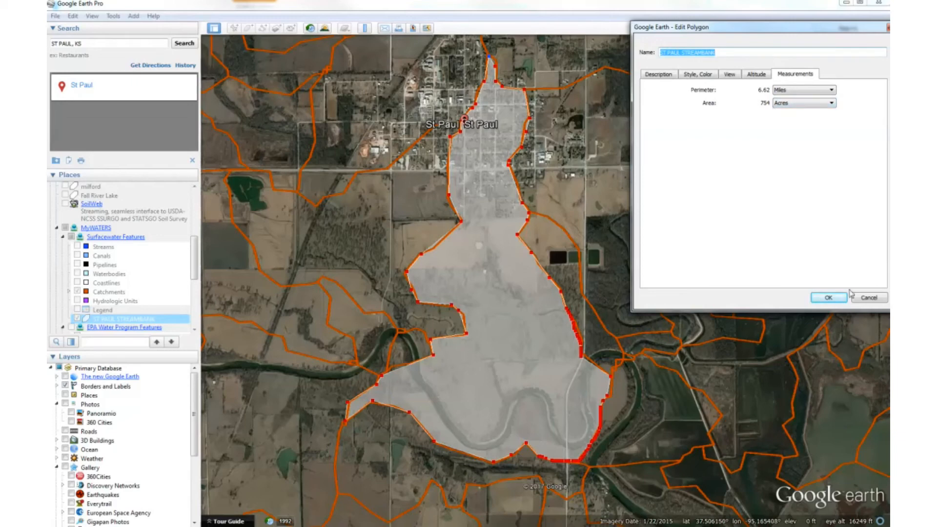
left_click(836, 299)
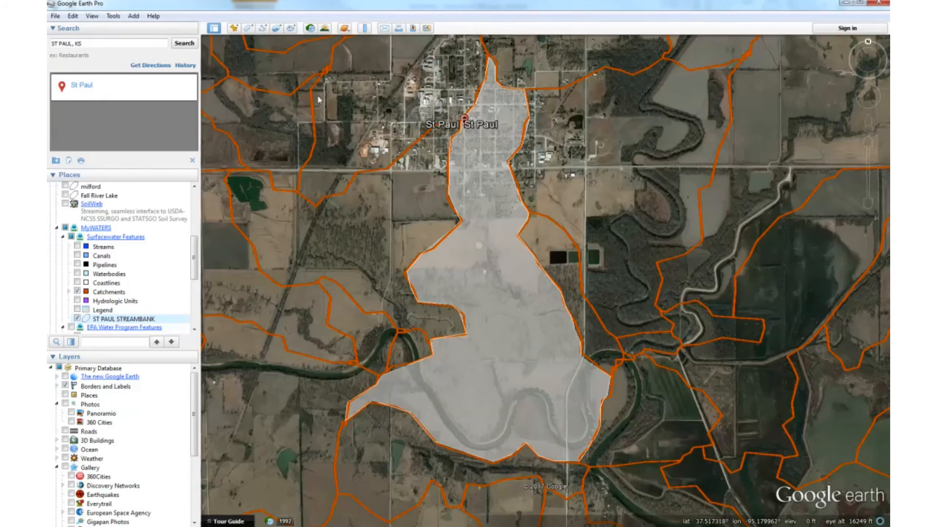
Set up the map for printing and change its description to 754 CONTRIBUTING ACRES.
left_click(55, 17)
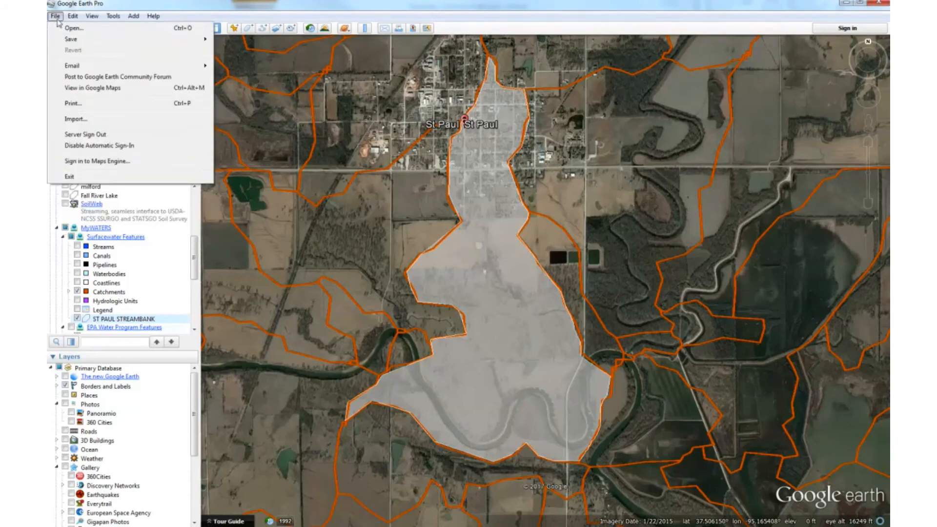
left_click(73, 103)
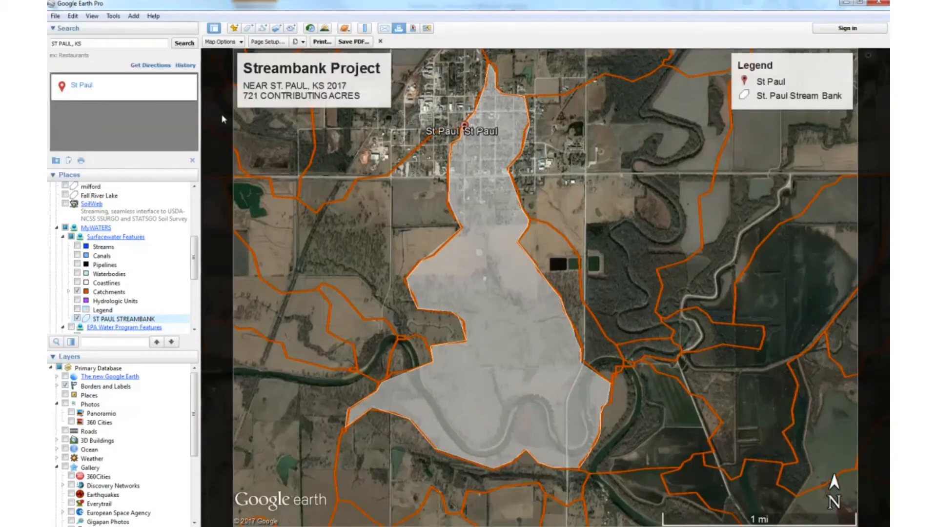
left_click(350, 76)
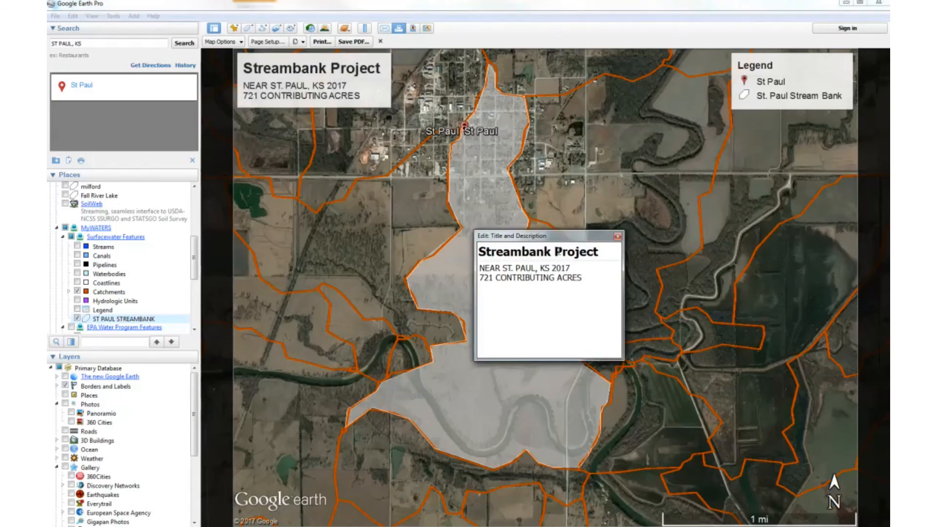
left_click(489, 278)
key("BackSpace")
key("BackSpace")
type("54")
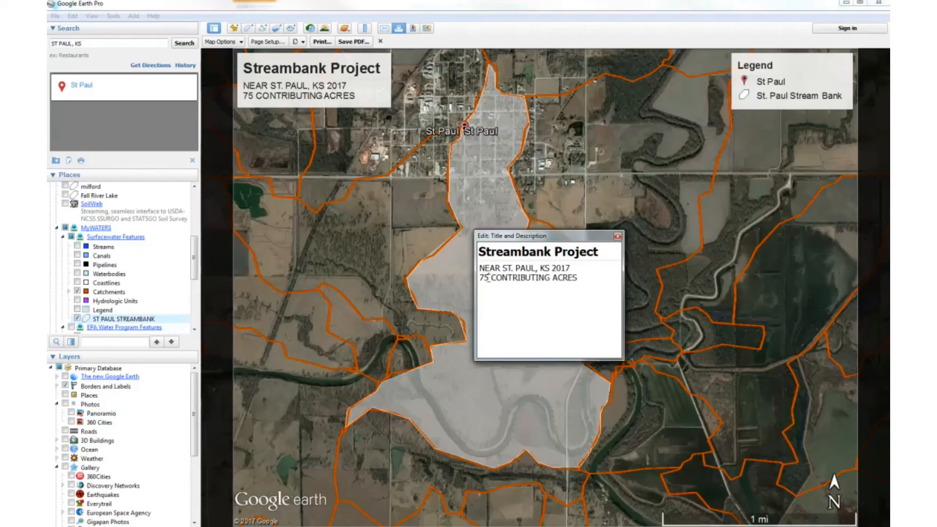
left_click(617, 236)
Try the Feature 1 entry in the map legend, restore its original setting and close the legend editor.
left_click(801, 85)
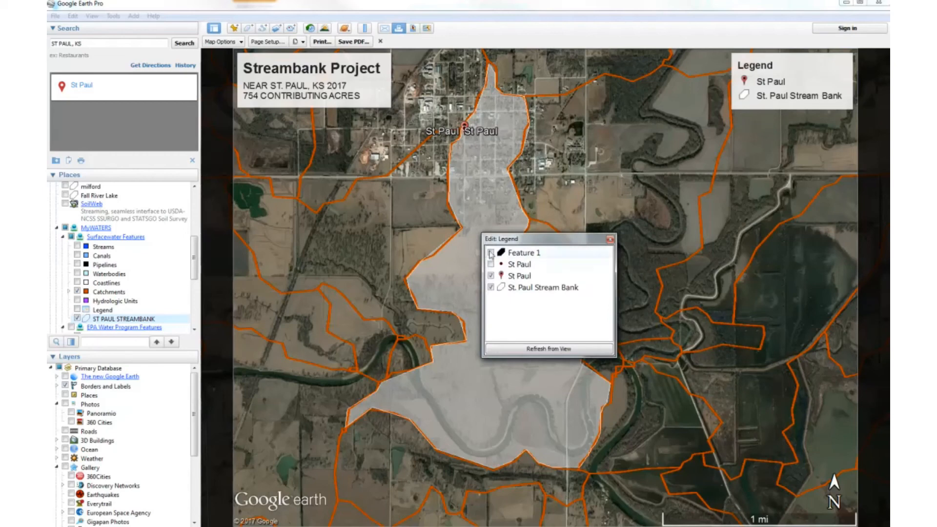
left_click(491, 252)
left_click(491, 252)
left_click(611, 240)
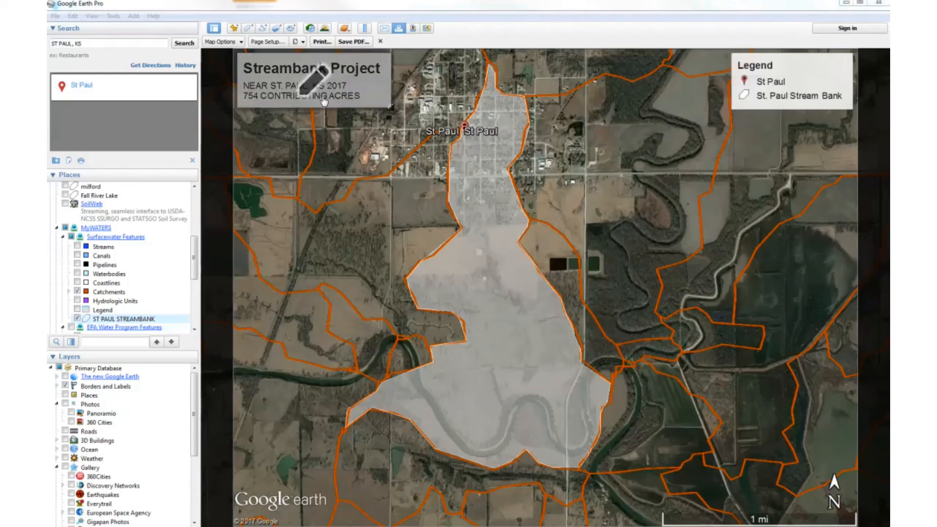
Save the map as a PDF named ST PAUL STREAMBANK PDF in the Documents library.
left_click(354, 42)
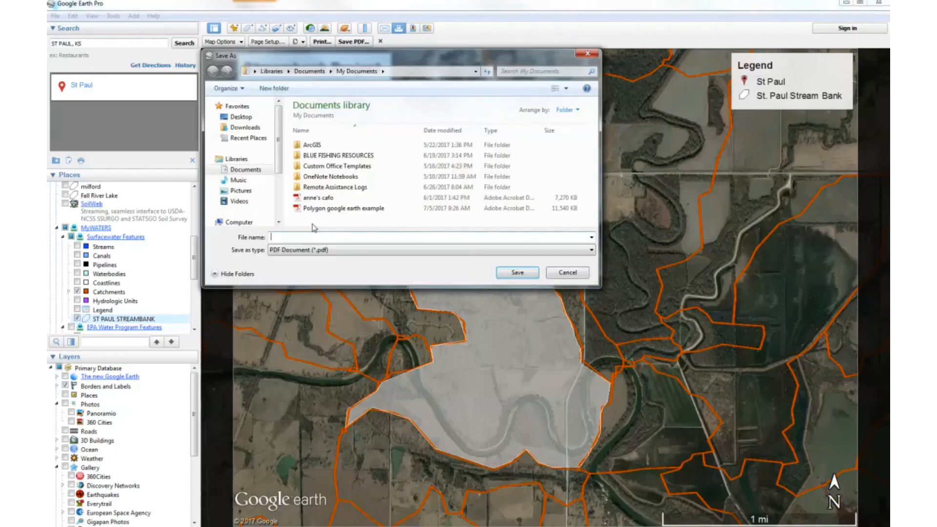
left_click(246, 170)
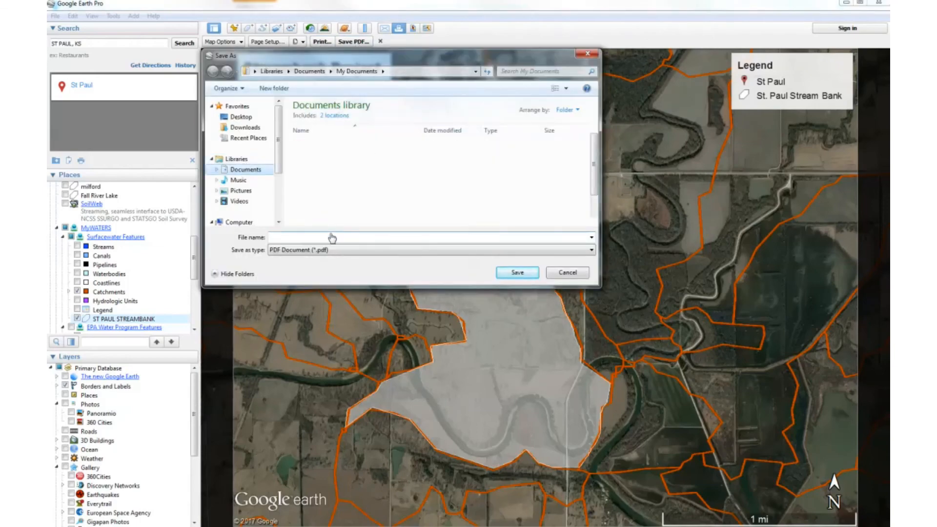
left_click(327, 237)
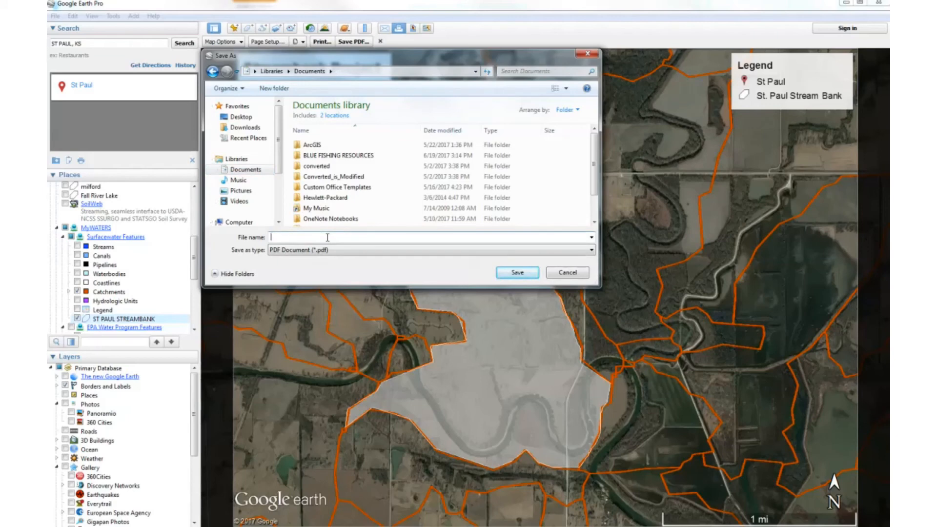
type("sT PAUL STREAMBANK PDF")
left_click(514, 273)
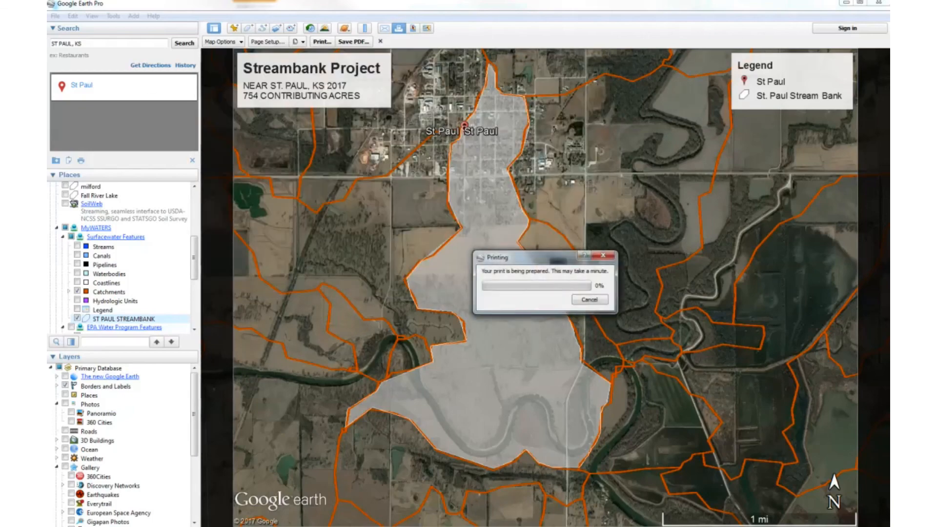